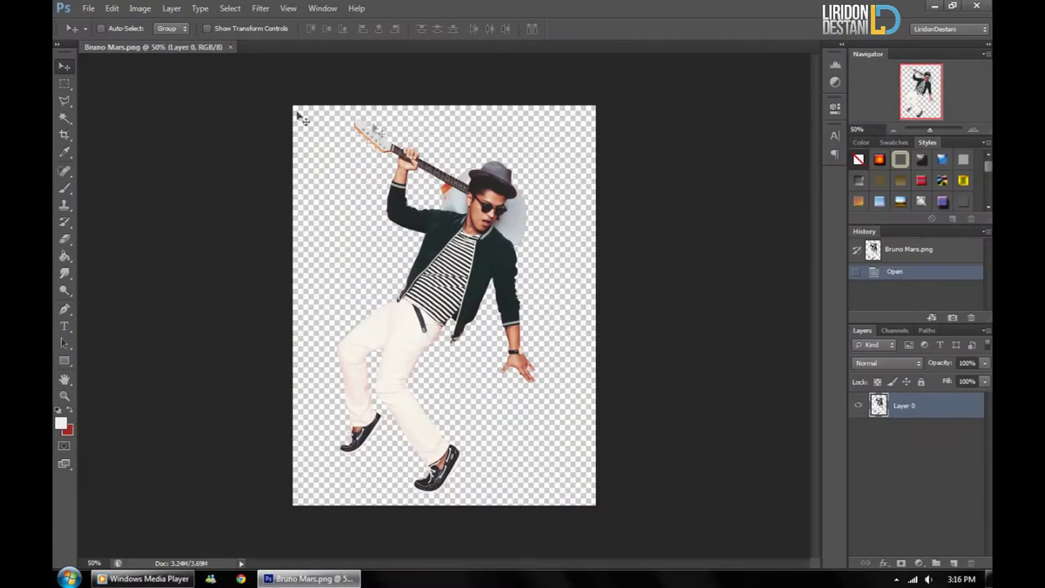
# Bring up Photoshop with the guitarist cut-out document and its duplicated figure layer
pyautogui.click(88, 8)
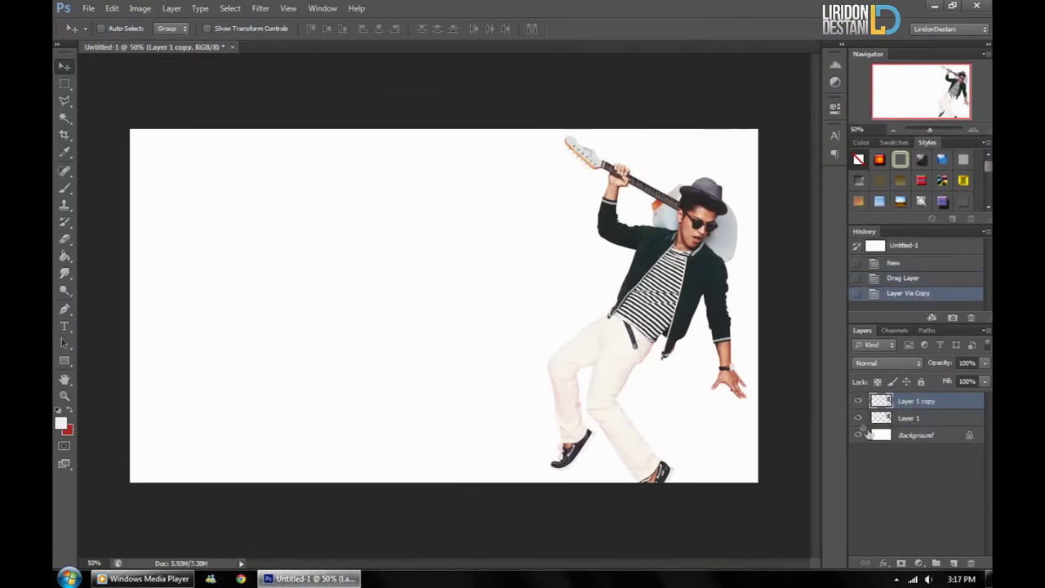
# Scale the duplicated guitarist down from its corner and move it toward the canvas centre
pyautogui.moveTo(748, 132); pyautogui.dragTo(460, 201)
pyautogui.press('v')
pyautogui.press('Return')
pyautogui.moveTo(457, 307); pyautogui.dragTo(455, 322)
# Fill the locked Background layer with solid red using the Paint Bucket
pyautogui.hotkey('alt', ',')
pyautogui.press('g')
pyautogui.press('x')
pyautogui.click(245, 269)
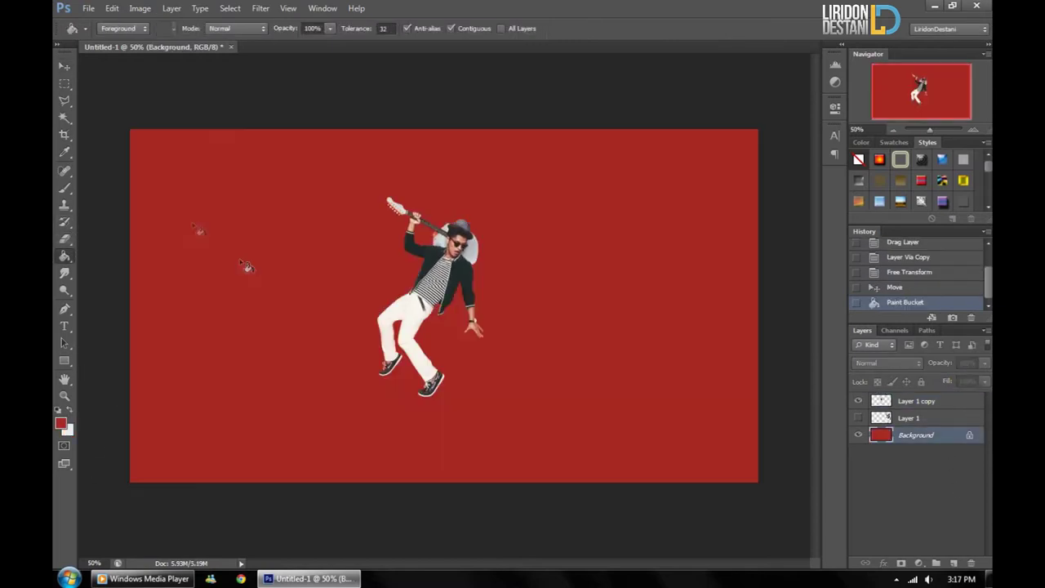
pyautogui.click(820, 404)
pyautogui.press('Return')
# Shrink the Layer 1 copy figure slightly more, then add a new empty layer
pyautogui.click(916, 401)
pyautogui.hotkey('ctrl', 't')
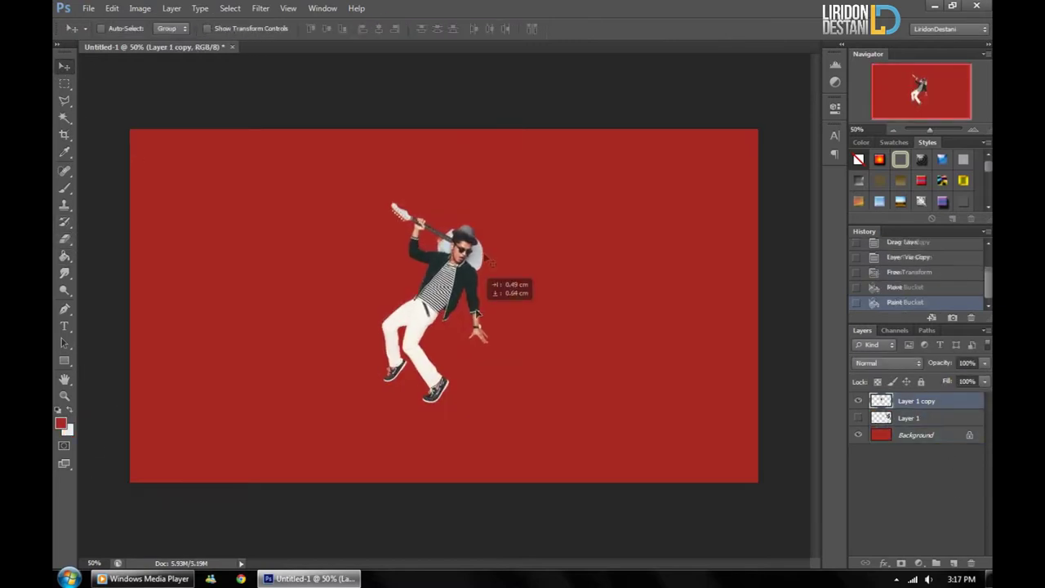
pyautogui.moveTo(490, 206); pyautogui.dragTo(488, 209)
pyautogui.press('v')
pyautogui.click(466, 225)
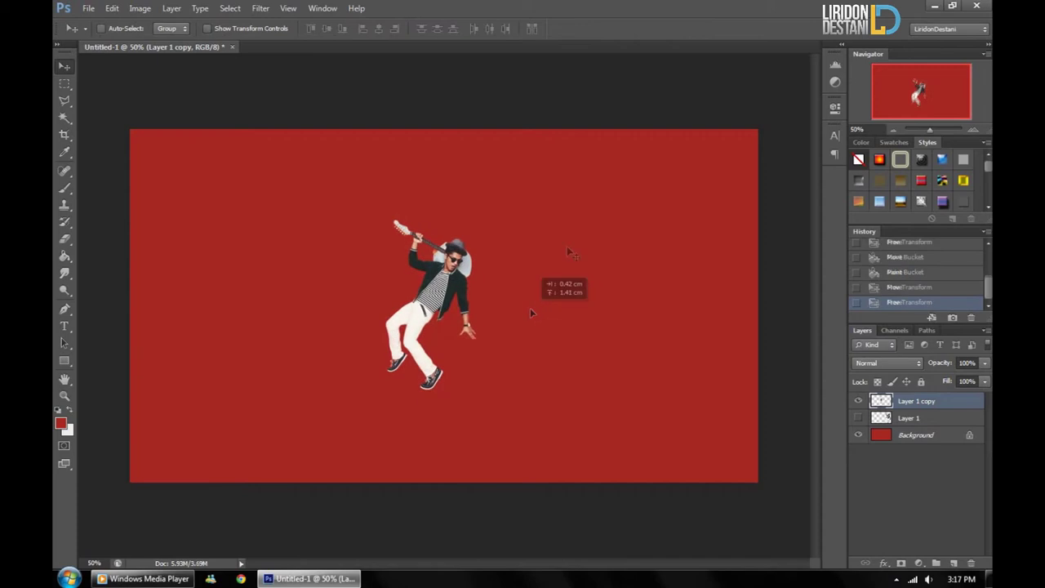
pyautogui.hotkey('alt', ',')
pyautogui.click(937, 563)
# Paint a soft white Overlay glow at centre and add a lower-opacity duplicate
pyautogui.press('b')
pyautogui.press('x')
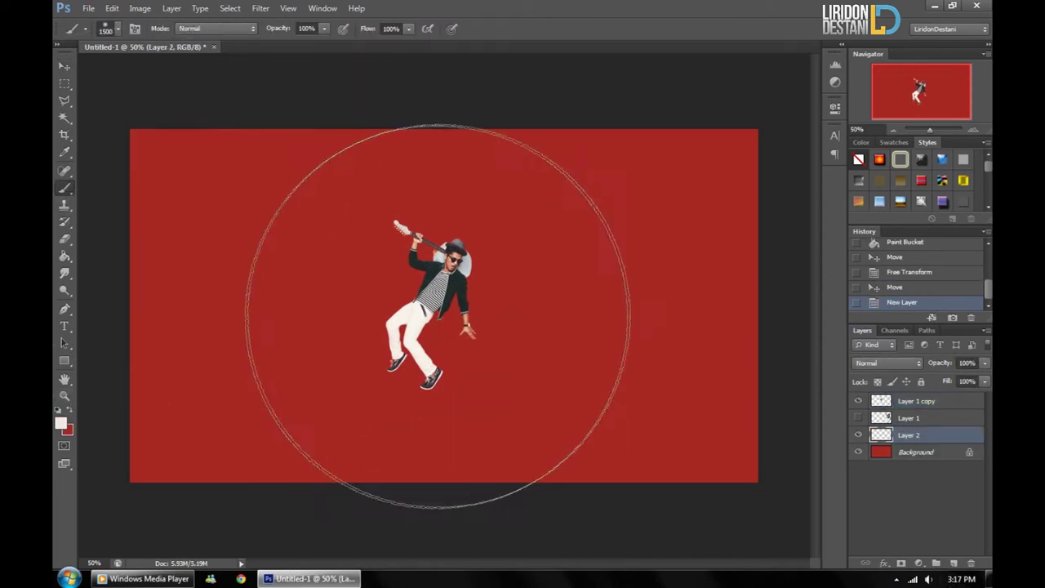
pyautogui.click(419, 315)
pyautogui.click(887, 364)
pyautogui.click(891, 179)
pyautogui.hotkey('ctrl', 'j')
pyautogui.press('v')
pyautogui.moveTo(939, 364); pyautogui.dragTo(909, 368)
# Add the title 'BRUNO MARS' below the figure, nudged slightly left
pyautogui.press('t')
pyautogui.click(335, 267)
pyautogui.write('BRUNO MARS')
pyautogui.keyDown('ctrl'); pyautogui.moveTo(344, 381); pyautogui.dragTo(555, 420); pyautogui.keyUp('ctrl')
pyautogui.click(61, 68)
pyautogui.hotkey('shift', 'Left')
pyautogui.hotkey('shift', 'Left')
pyautogui.hotkey('ctrl', '+')
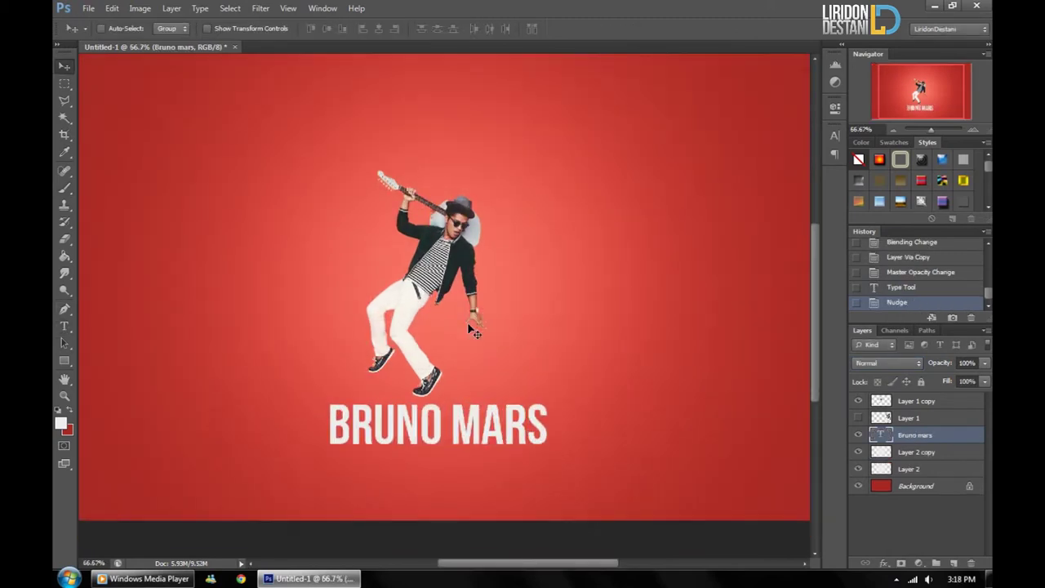
pyautogui.hotkey('ctrl', '0')
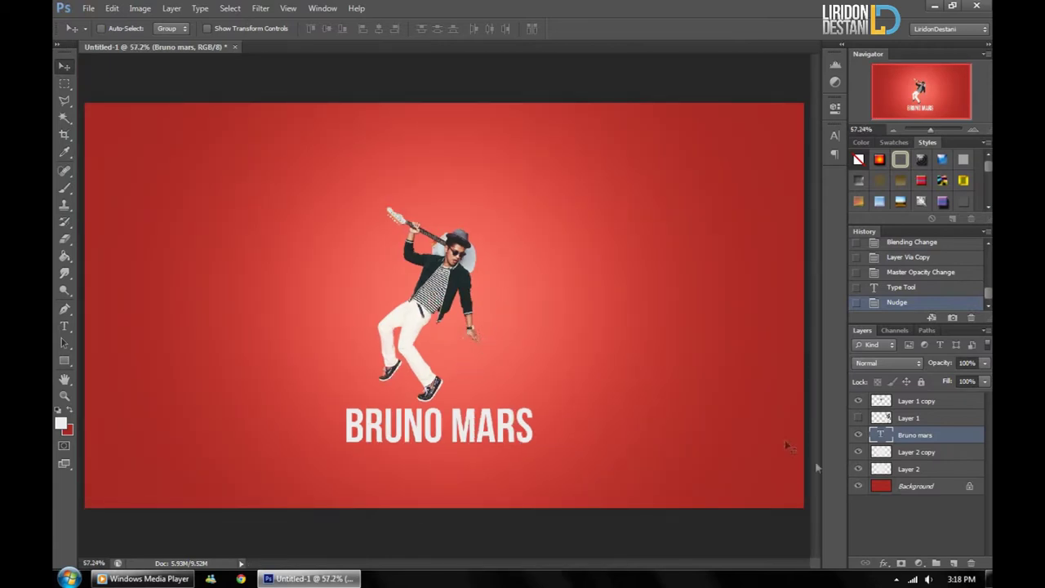
# Add a new empty layer above the figure and set its blend mode to Screen
pyautogui.click(911, 401)
pyautogui.click(954, 563)
pyautogui.click(64, 187)
pyautogui.click(918, 363)
pyautogui.click(886, 130)
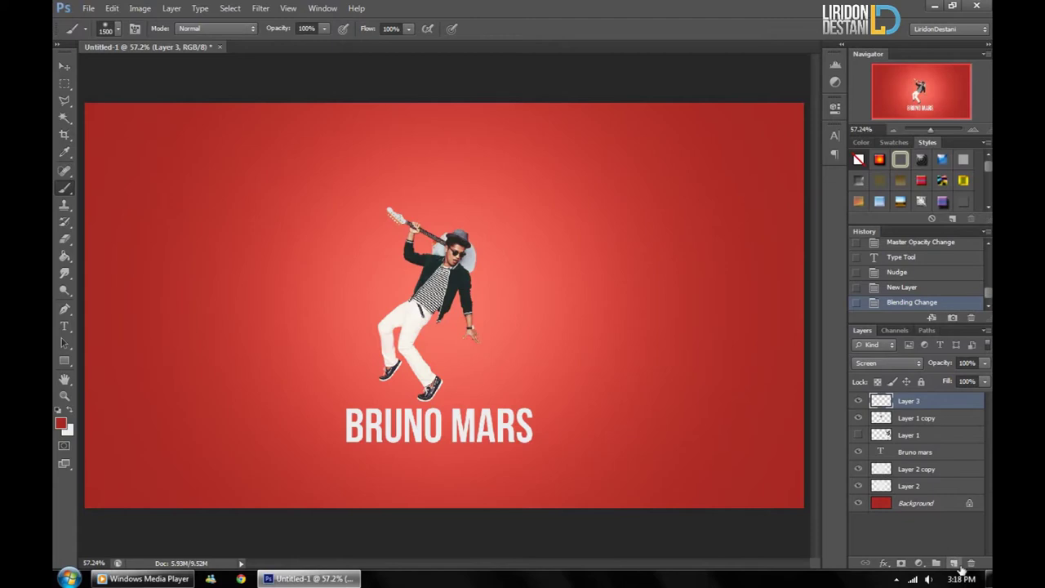
# Paint a large soft bright-red (ff0a00) glow at the top centre of Layer 3
pyautogui.click(522, 160)
pyautogui.hotkey('ctrl', 'z')
pyautogui.click(523, 237)
pyautogui.hotkey('ctrl', 'z')
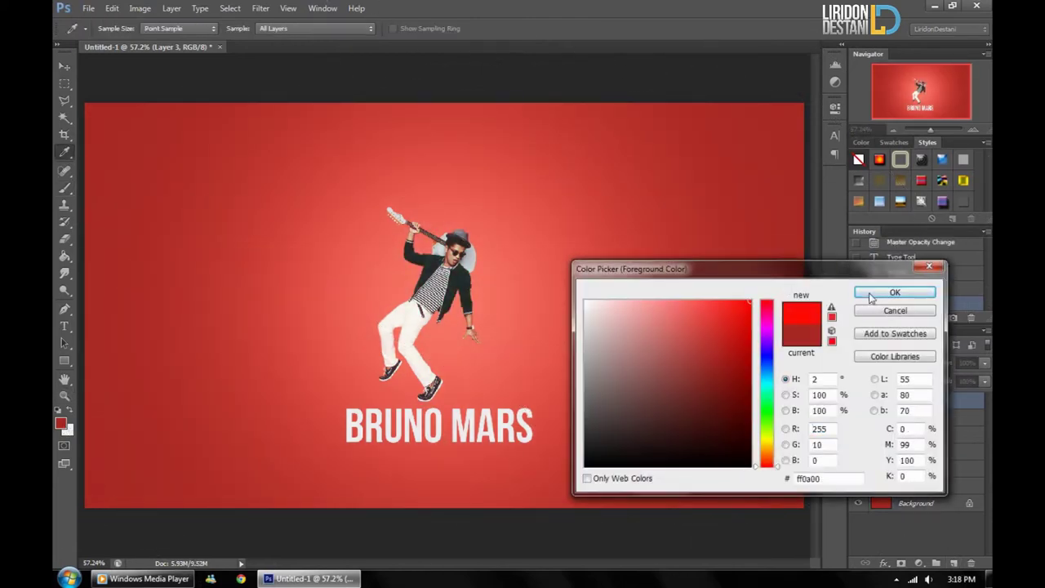
pyautogui.click(871, 295)
pyautogui.click(515, 130)
pyautogui.press('v')
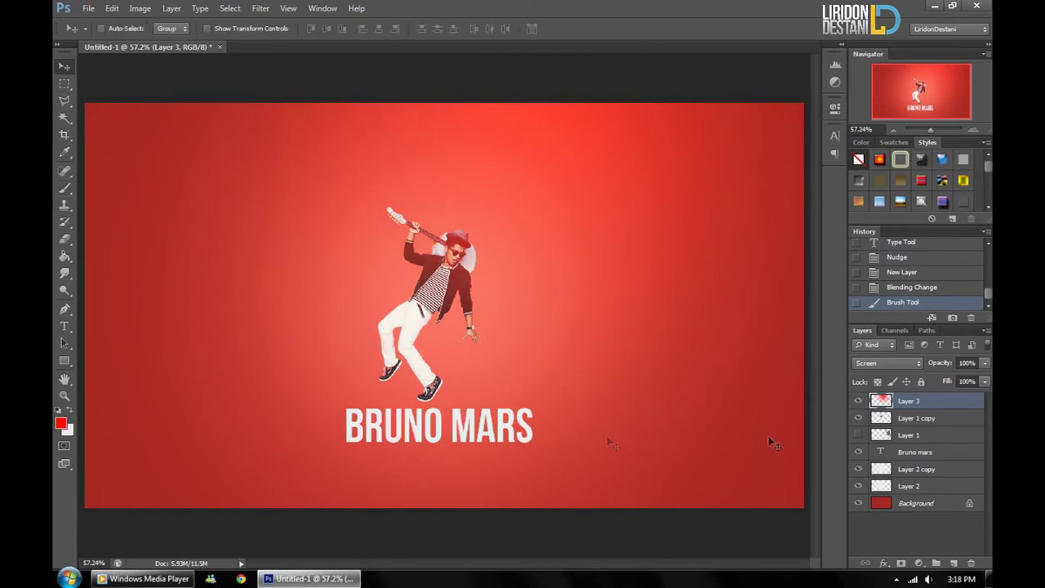
# Try Pin Light and other blend modes on the title, then revert them through History
pyautogui.click(915, 451)
pyautogui.hotkey('shift', '+')
pyautogui.hotkey('shift', '+')
pyautogui.hotkey('shift', '+')
pyautogui.hotkey('ctrl', '1')
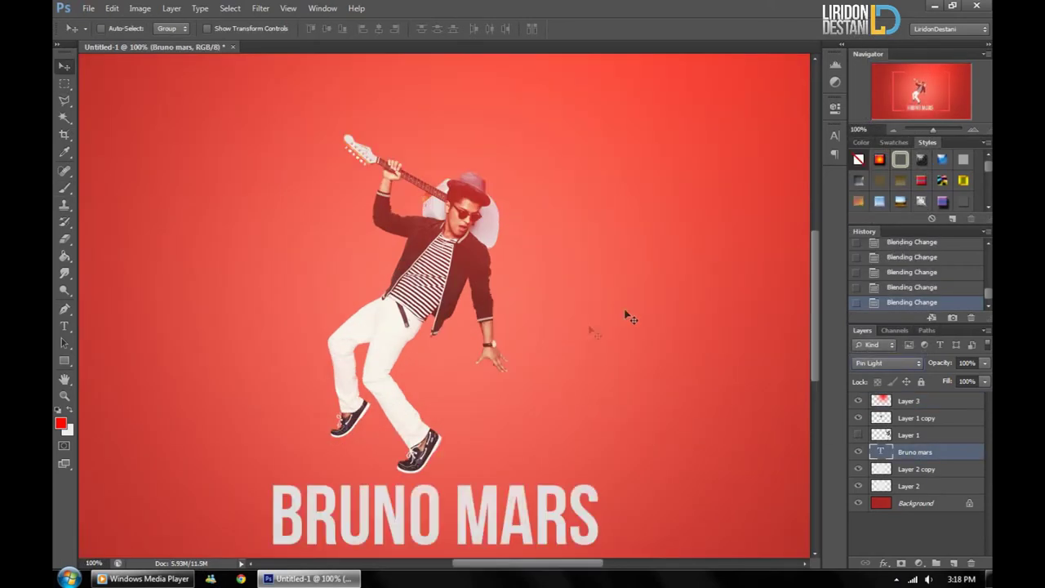
pyautogui.hotkey('ctrl', 'alt', 'z')
pyautogui.hotkey('ctrl', 'alt', 'z')
pyautogui.hotkey('ctrl', 'alt', 'z')
pyautogui.scroll(-2, 560, 410)
pyautogui.hotkey('ctrl', 'alt', 'z')
pyautogui.hotkey('ctrl', 'alt', 'z')
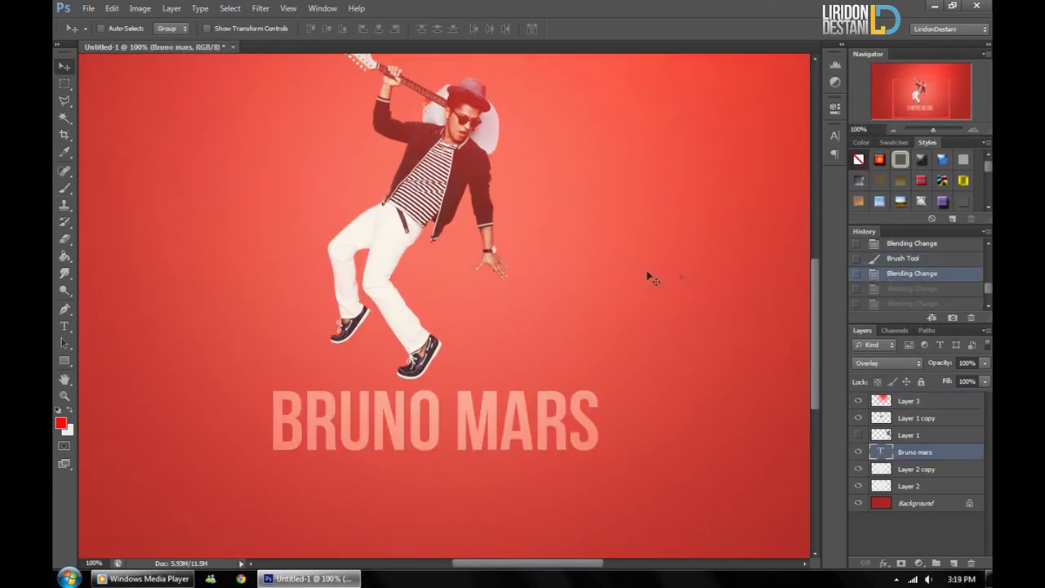
pyautogui.click(972, 253)
pyautogui.hotkey('ctrl', '0')
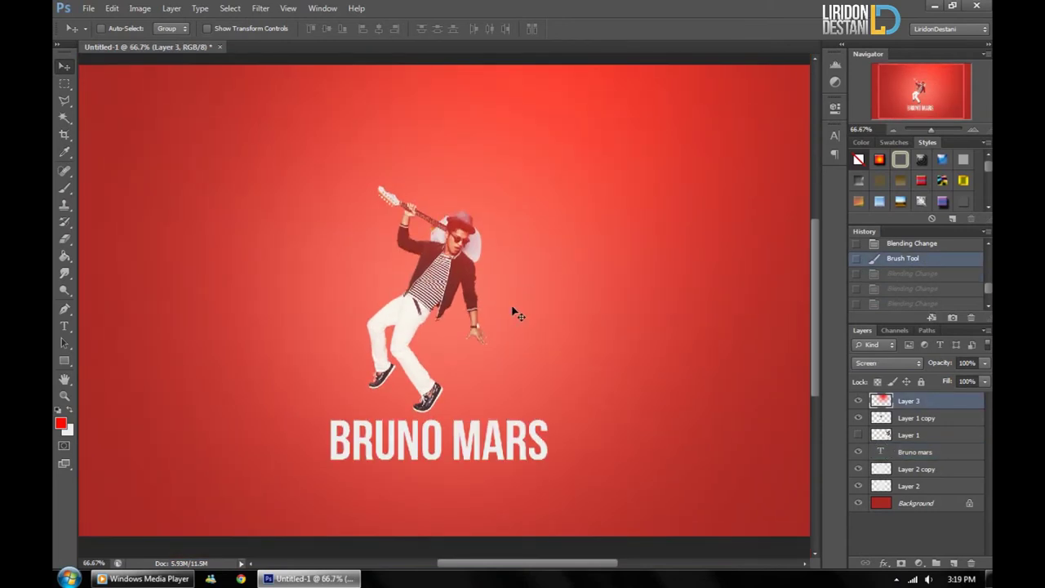
pyautogui.keyDown('shift'); pyautogui.click(936, 418); pyautogui.keyUp('shift')
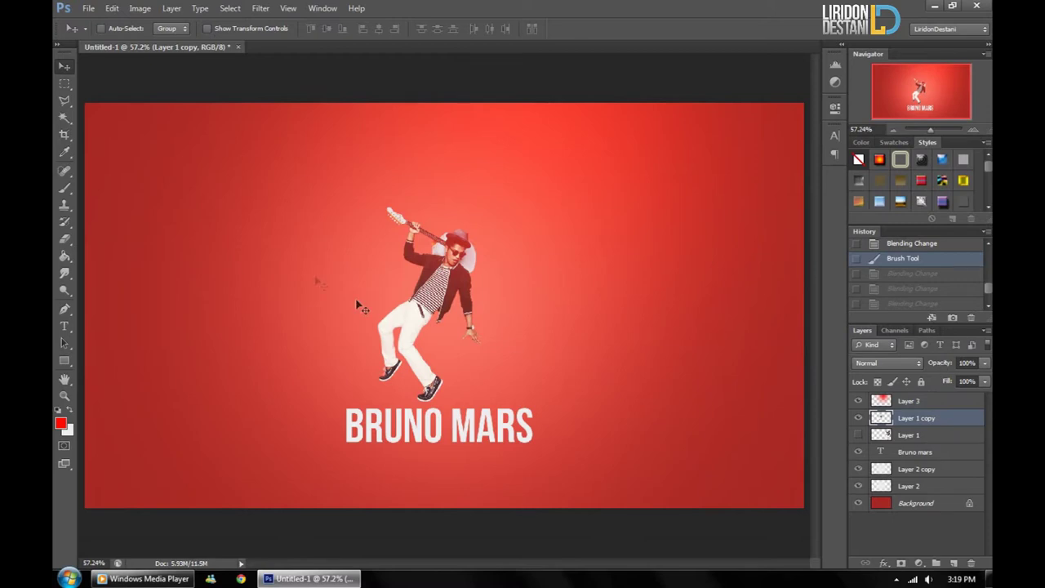
# Slice a strap piece with the Polygonal Lasso and nudge it down
pyautogui.hotkey('ctrl', '+')
pyautogui.hotkey('ctrl', '+')
pyautogui.hotkey('ctrl', '+')
pyautogui.press('l')
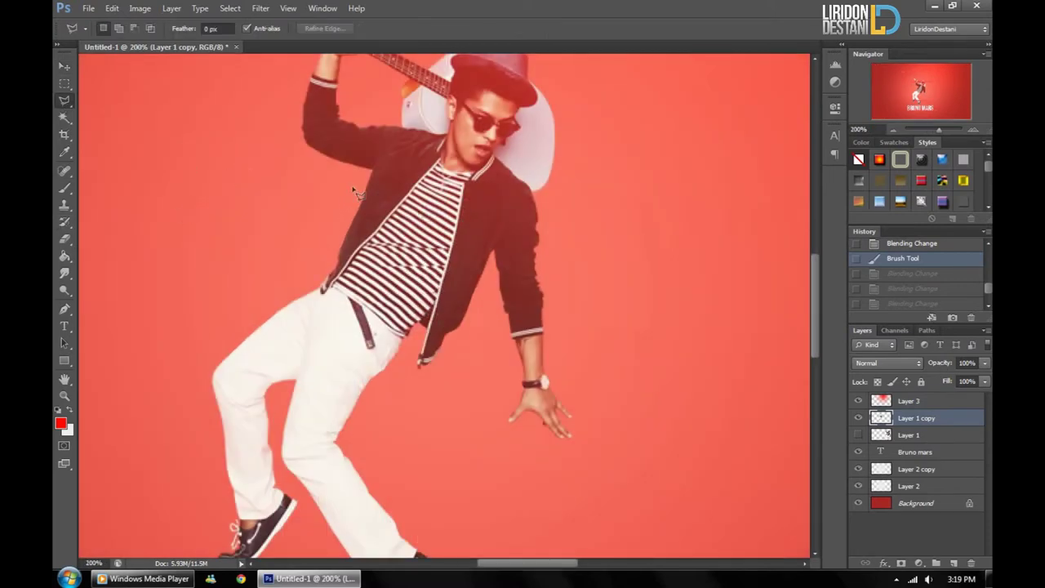
pyautogui.doubleClick(352, 192)
pyautogui.press('v')
pyautogui.press('Down')
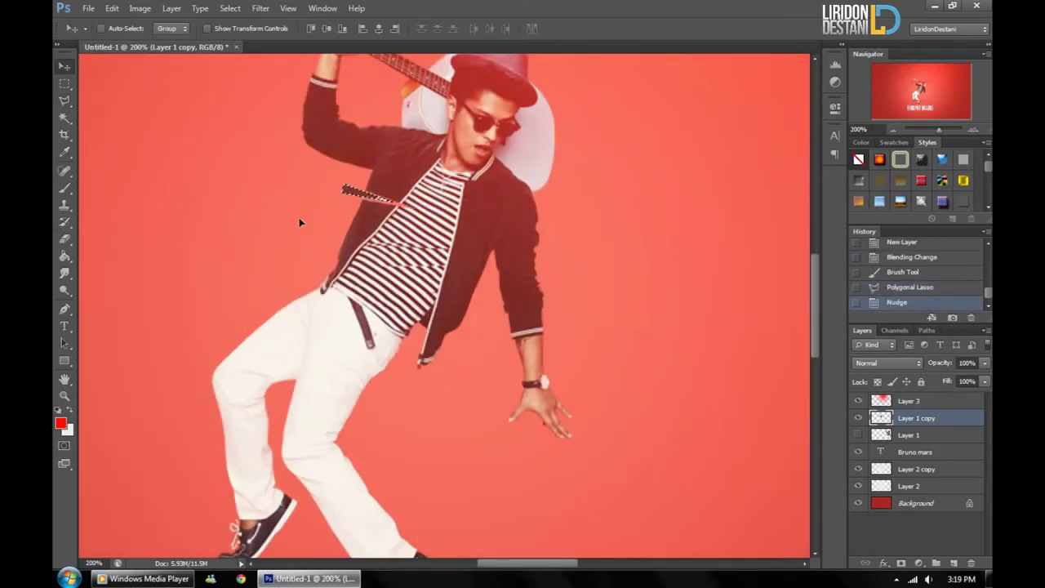
# Slice two thin slivers across the jacket and nudge each one upward
pyautogui.click(63, 101)
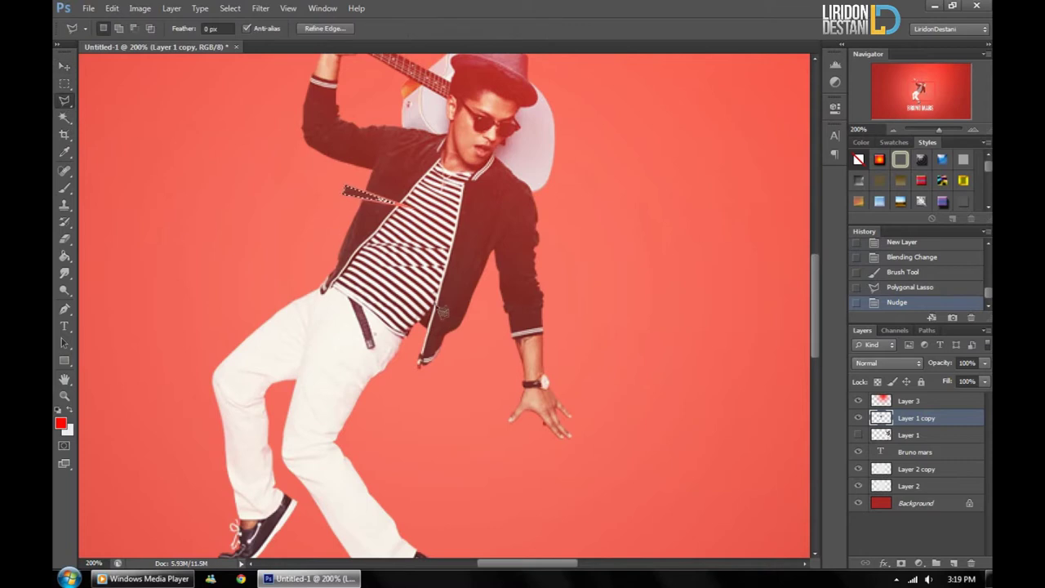
pyautogui.click(489, 292)
pyautogui.doubleClick(497, 317)
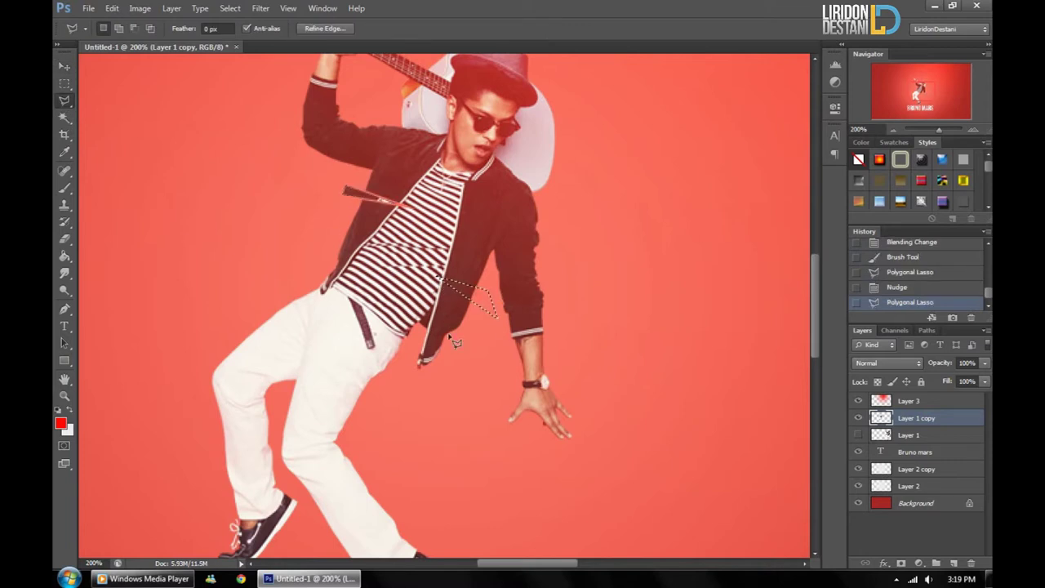
pyautogui.click(71, 68)
pyautogui.press('Up')
pyautogui.press('Up')
pyautogui.press('Up')
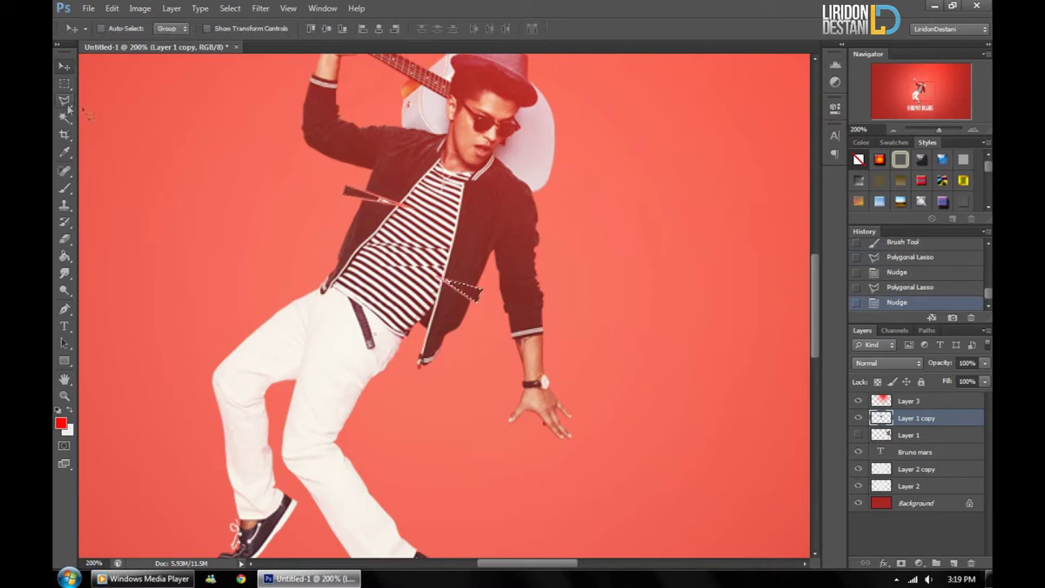
pyautogui.click(67, 102)
pyautogui.click(501, 255)
pyautogui.click(70, 67)
pyautogui.press('Up')
pyautogui.press('Up')
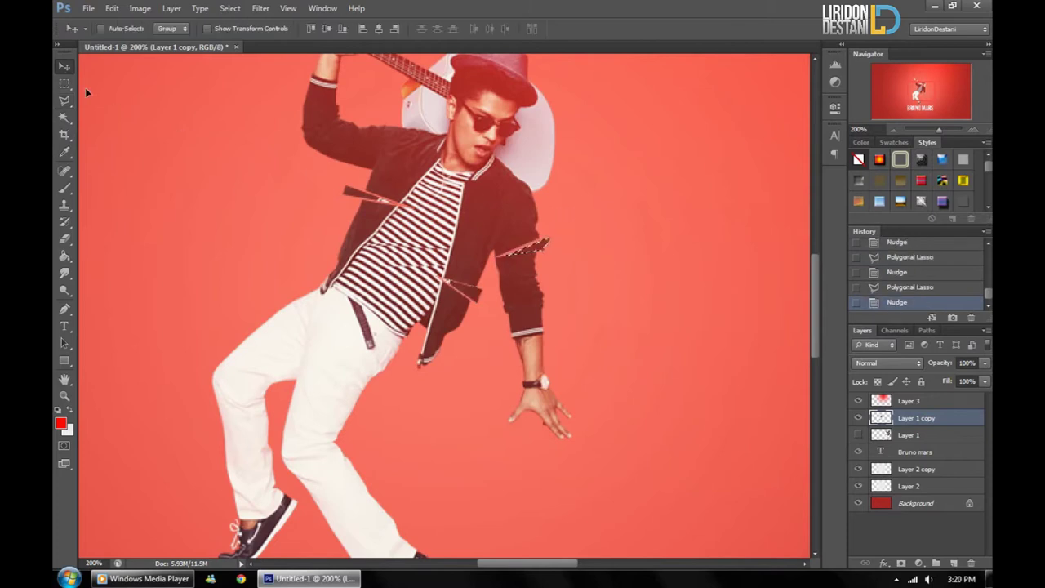
# Slice another jacket sliver and a sliver across the knee, nudge both up, and deselect
pyautogui.click(65, 100)
pyautogui.click(291, 345)
pyautogui.click(70, 67)
pyautogui.press('Up')
pyautogui.press('Up')
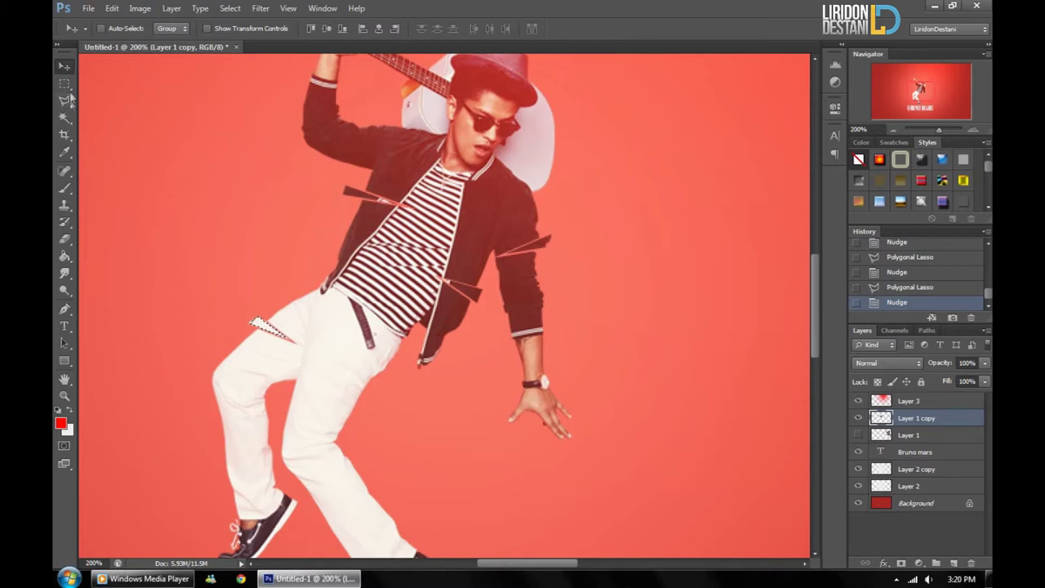
pyautogui.click(65, 99)
pyautogui.click(321, 390)
pyautogui.click(369, 400)
pyautogui.click(321, 390)
pyautogui.click(70, 68)
pyautogui.press('Up')
pyautogui.press('Up')
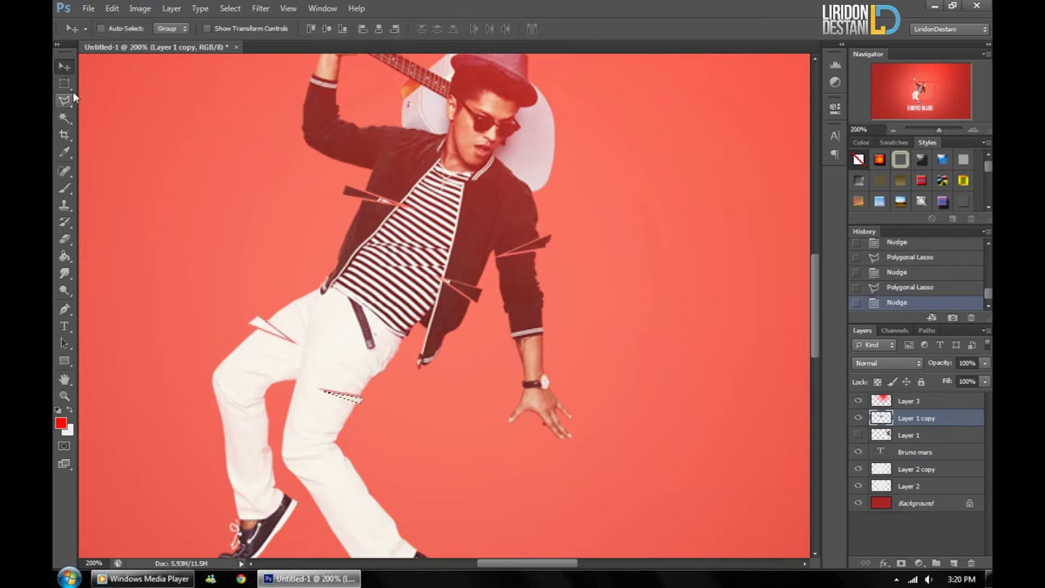
pyautogui.click(65, 82)
pyautogui.hotkey('ctrl', 'd')
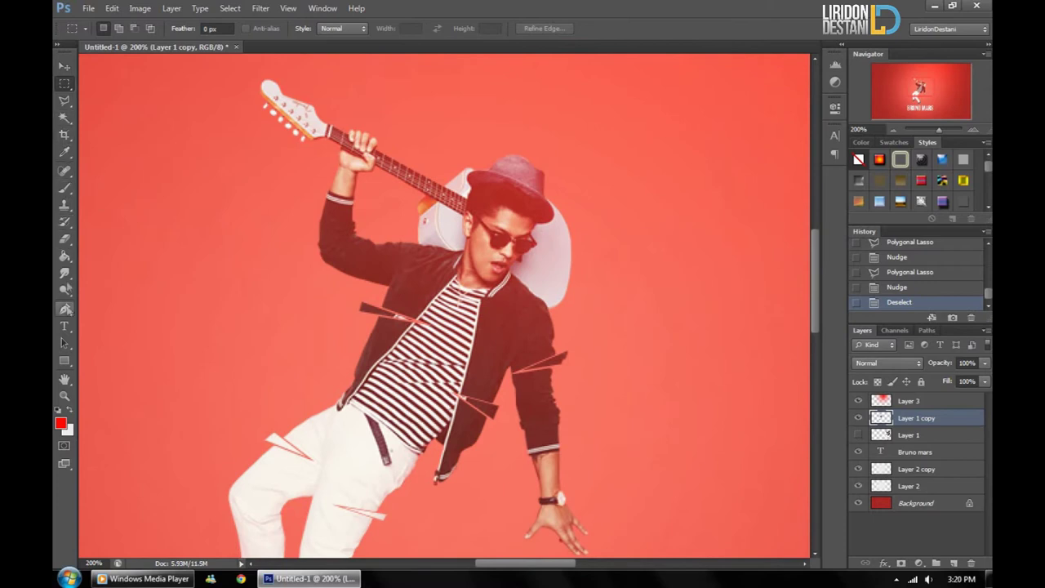
# Slice a thin sliver by the left arm, shift it left, and deselect
pyautogui.press('l')
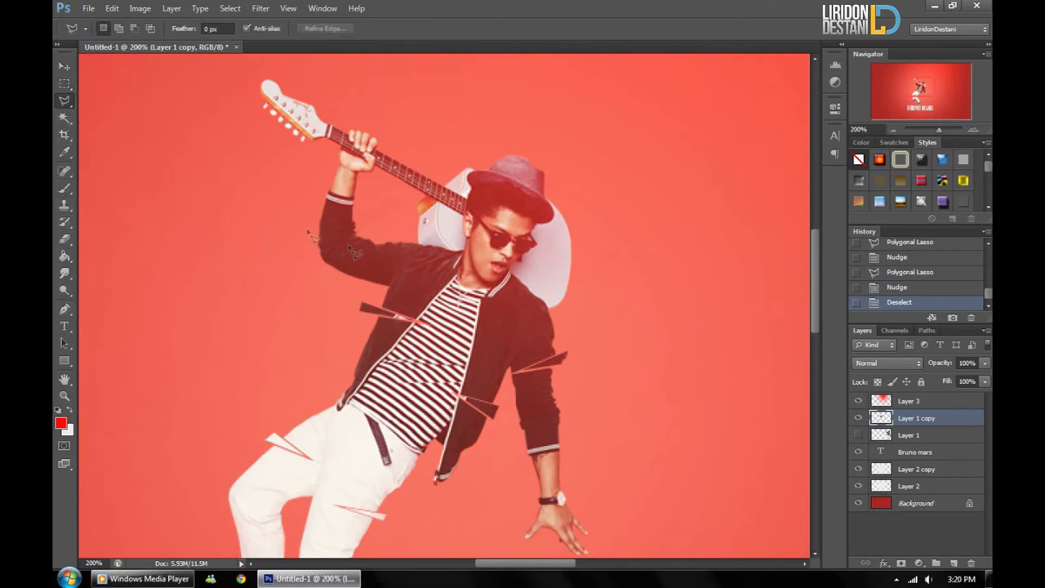
pyautogui.click(280, 231)
pyautogui.click(371, 252)
pyautogui.doubleClick(282, 238)
pyautogui.click(70, 66)
pyautogui.hotkey('shift', 'Left')
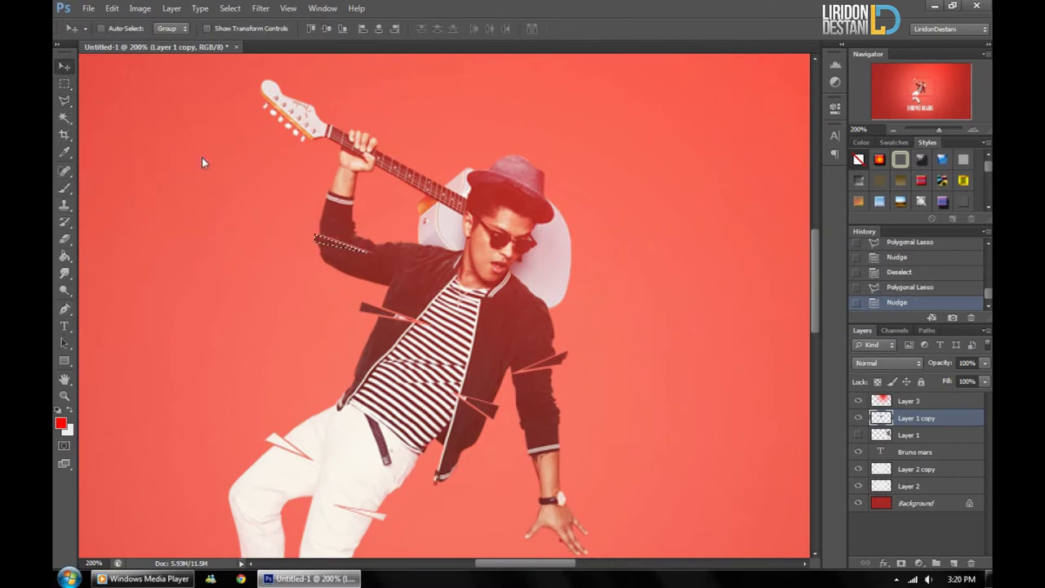
pyautogui.hotkey('ctrl', 'd')
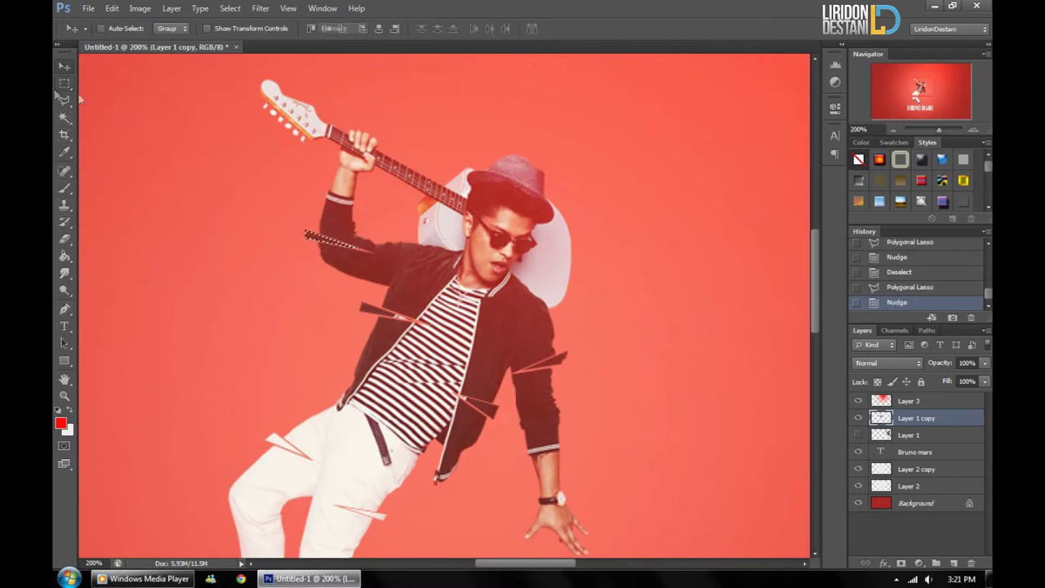
# Slice a sliver across the waist, shift it left, then deselect and zoom out
pyautogui.press('m')
pyautogui.press('l')
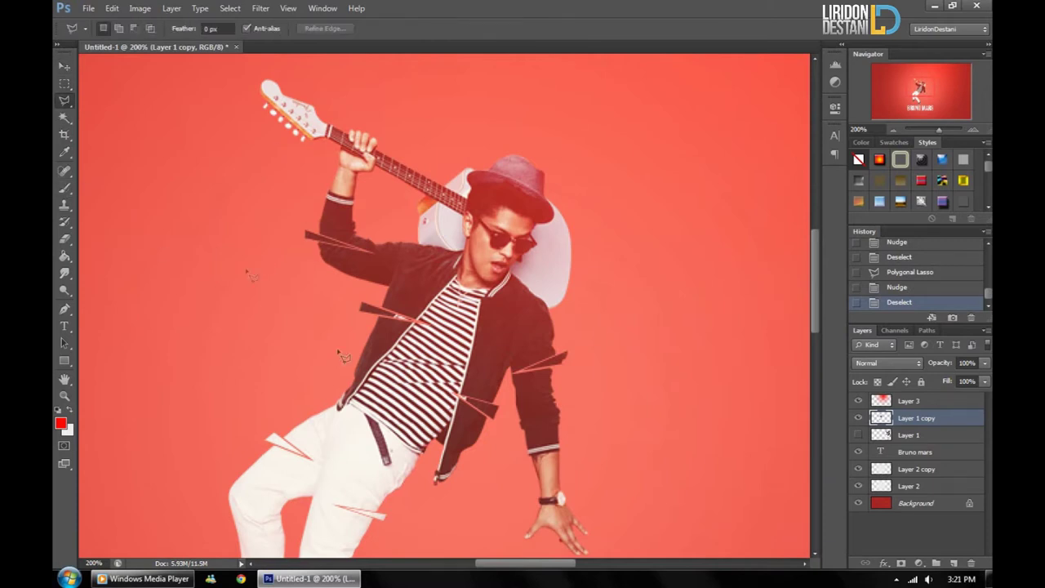
pyautogui.click(334, 377)
pyautogui.press('v')
pyautogui.hotkey('shift', 'Left')
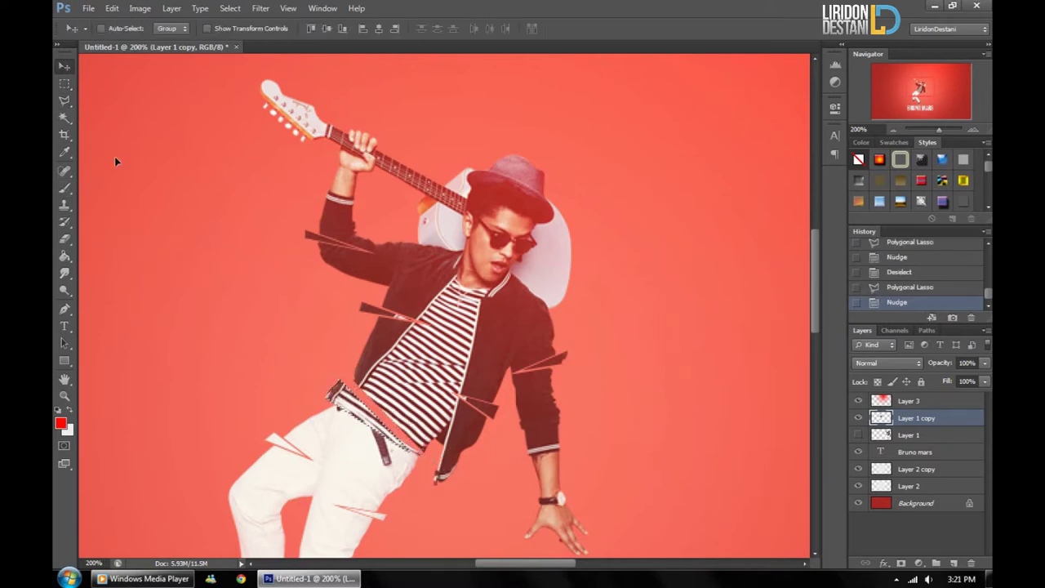
pyautogui.click(62, 84)
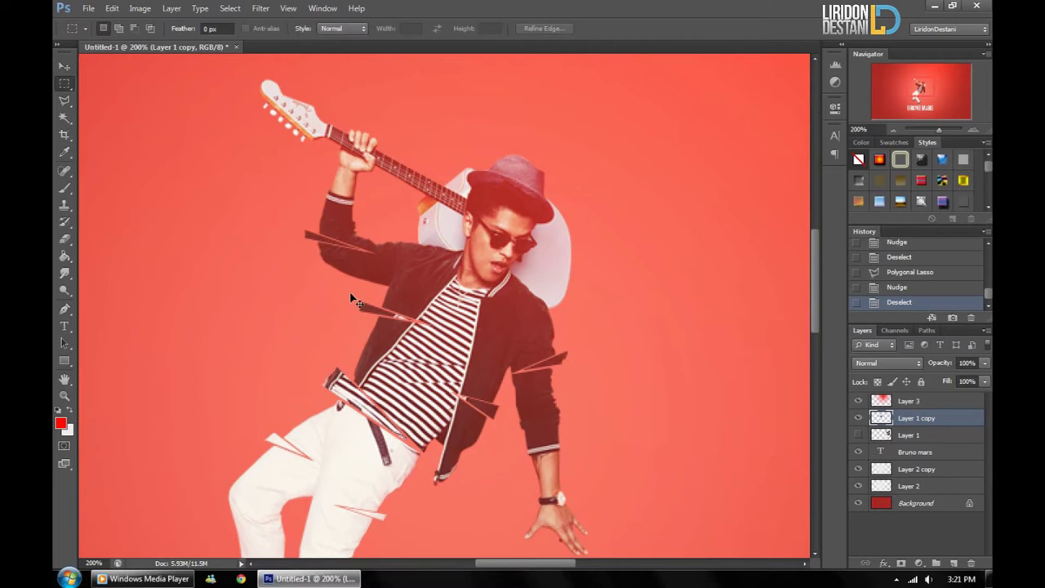
pyautogui.hotkey('ctrl', 'd')
pyautogui.hotkey('ctrl', '-')
pyautogui.scroll(-3, 651, 214)
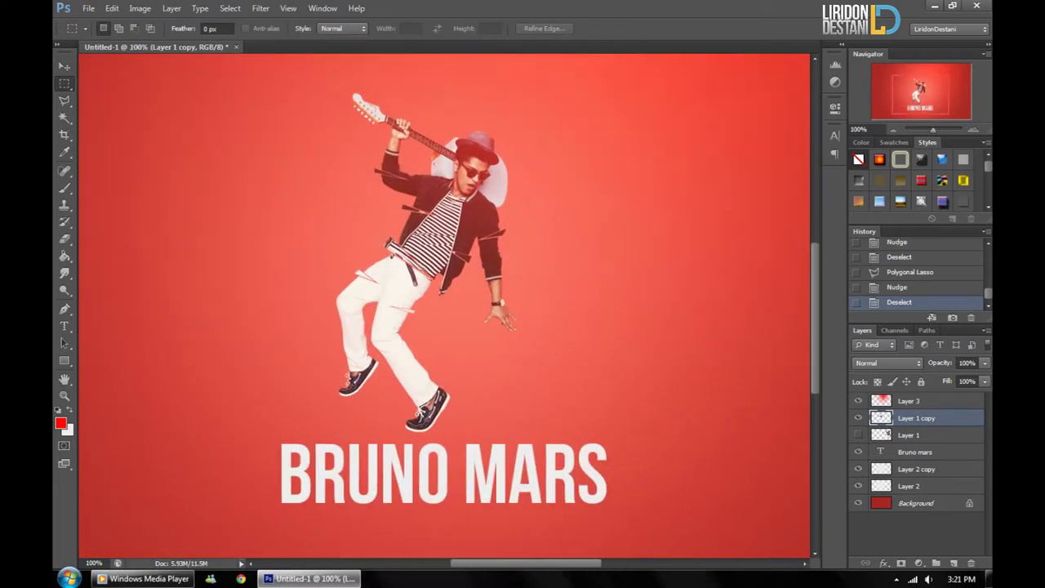
# Copy the BRUNO MARS title text and paste it into a new text layer
pyautogui.click(65, 325)
pyautogui.tripleClick(375, 481)
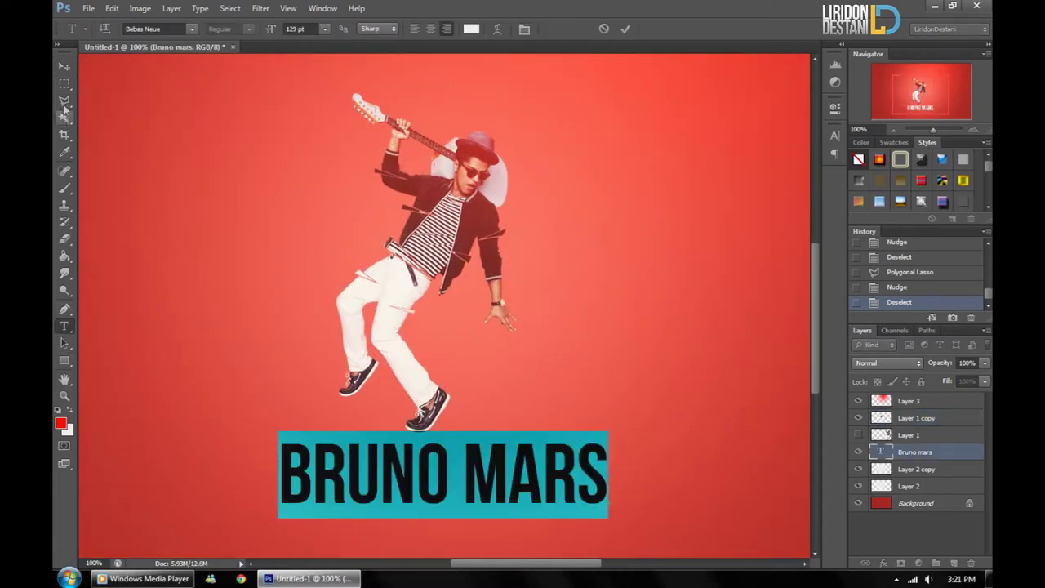
pyautogui.hotkey('ctrl', 'Return')
pyautogui.click(315, 250)
pyautogui.hotkey('ctrl', 'v')
# Format the new text as Tahoma 12 pt with -80 tracking, centre-aligned
pyautogui.click(155, 29)
pyautogui.write('Tahoma')
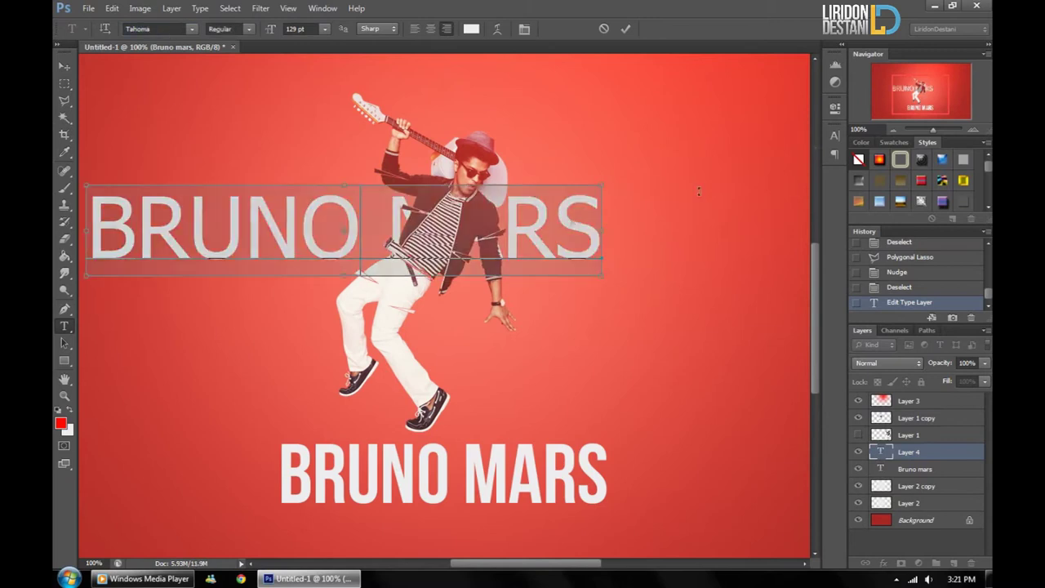
pyautogui.hotkey('ctrl', 'a')
pyautogui.hotkey('ctrl', 't')
pyautogui.click(784, 178)
pyautogui.write('-80')
pyautogui.press('Return')
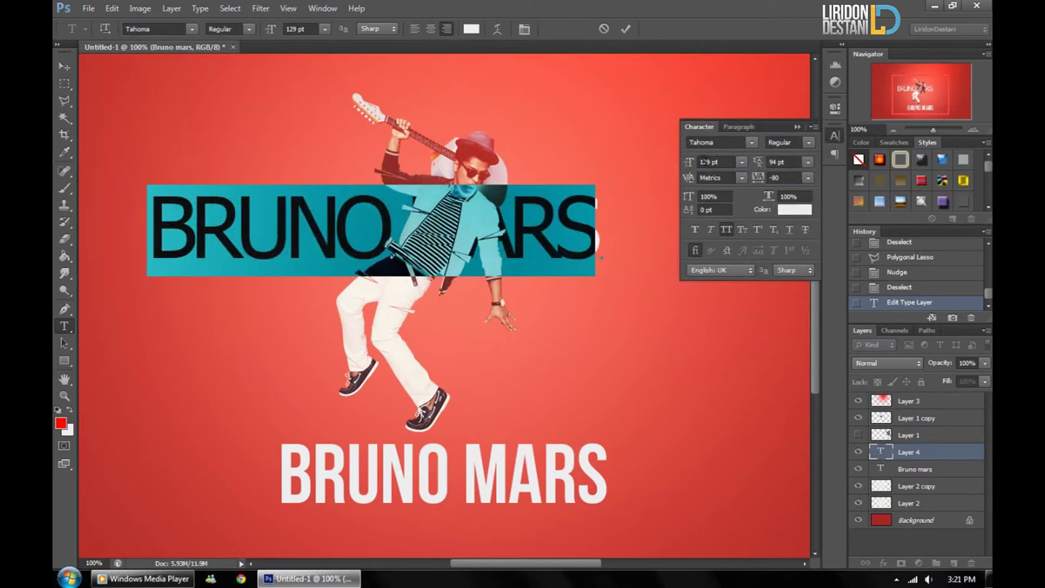
pyautogui.write('12')
pyautogui.press('Return')
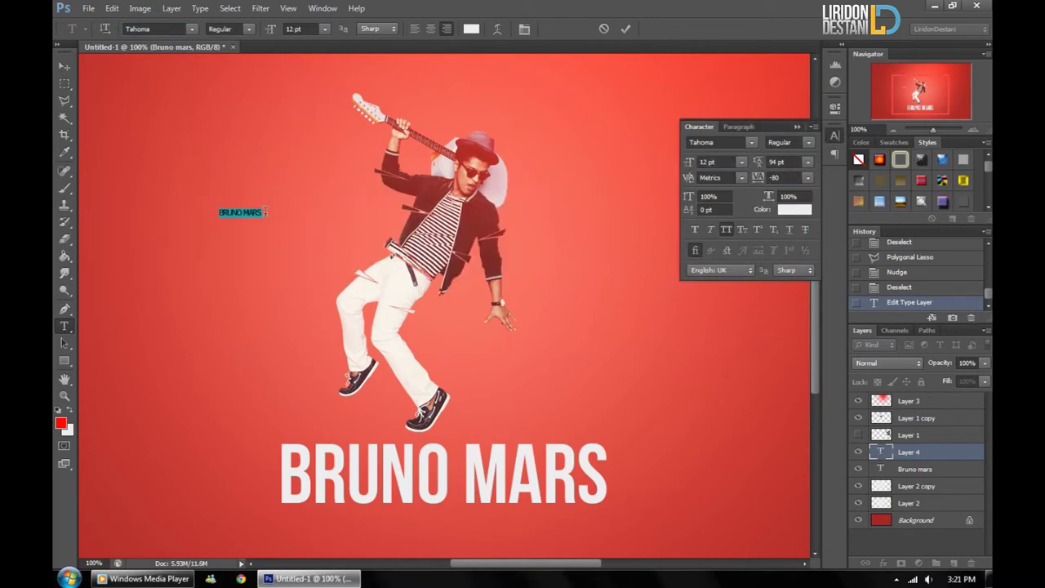
pyautogui.click(431, 29)
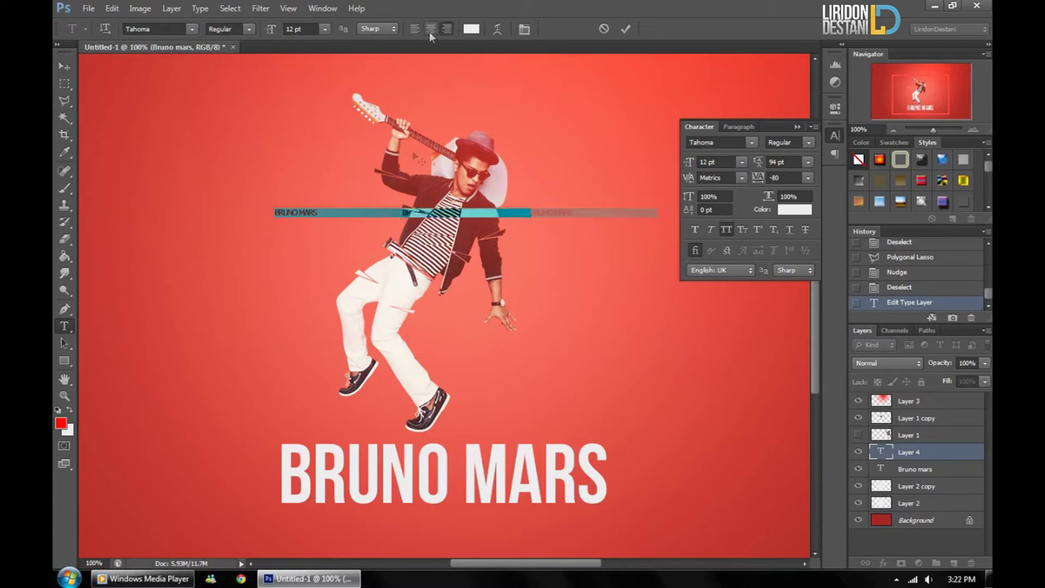
# Repeat BRUNO MARS across two lines, deleting one phrase to offset the second
pyautogui.hotkey('ctrl', 'v')
pyautogui.hotkey('ctrl', 'v')
pyautogui.hotkey('ctrl', 'v')
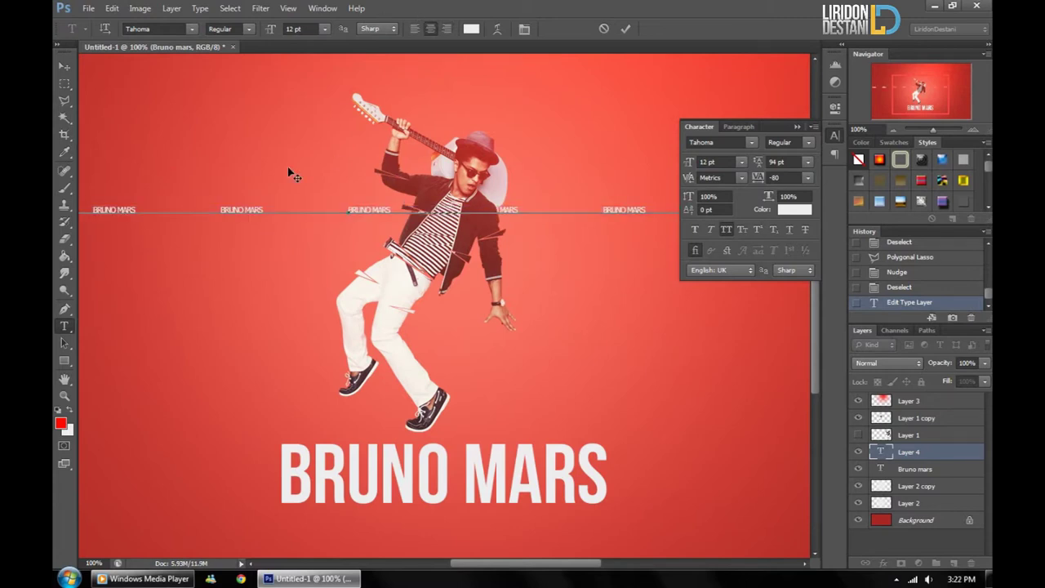
pyautogui.hotkey('ctrl', 'a')
pyautogui.press('BackSpace')
pyautogui.hotkey('ctrl', 'v')
pyautogui.press('Return')
pyautogui.hotkey('ctrl', 'v')
pyautogui.moveTo(249, 282); pyautogui.dragTo(528, 354)
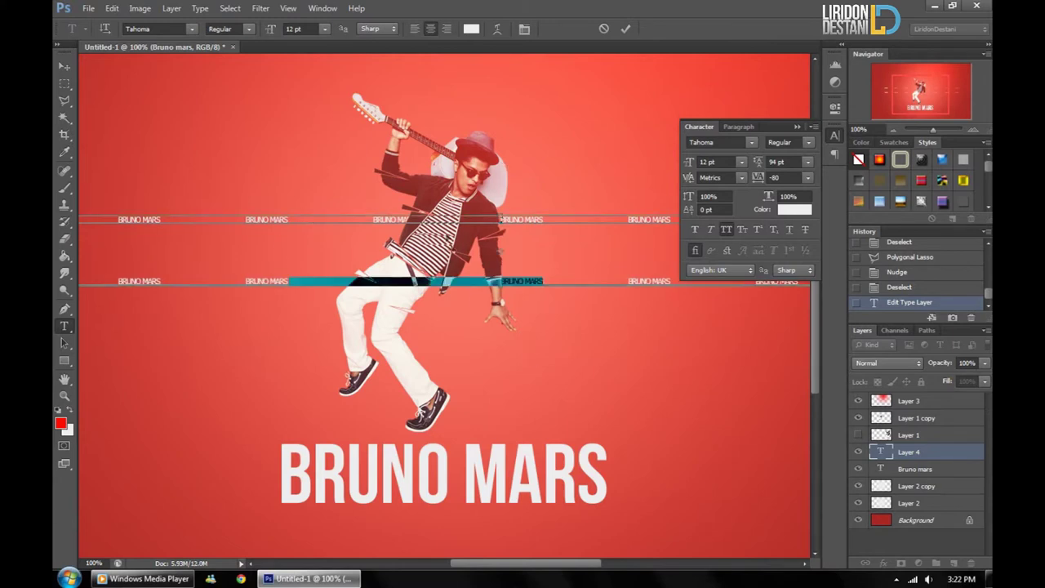
pyautogui.moveTo(248, 282); pyautogui.dragTo(500, 325)
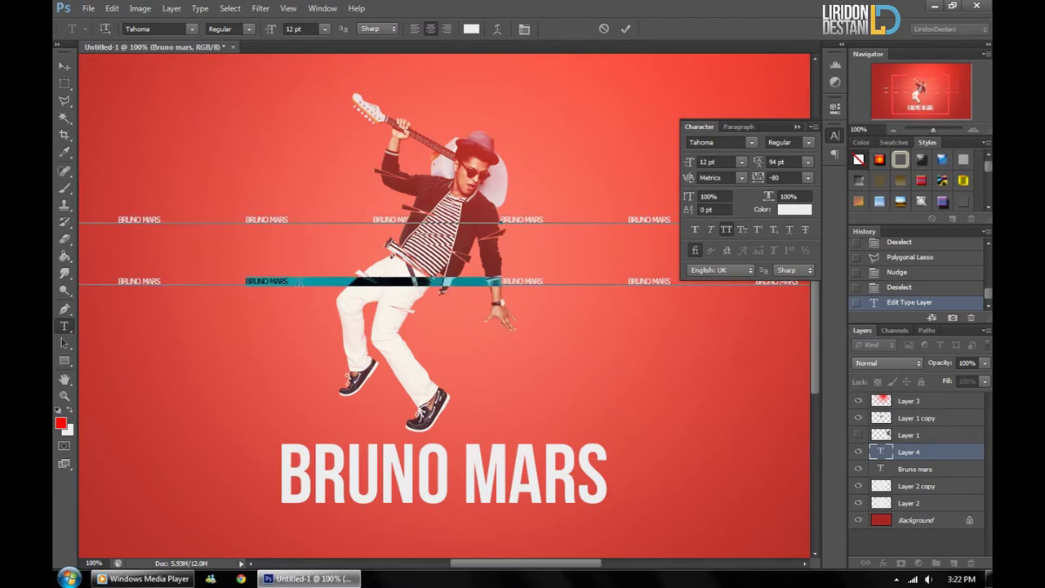
pyautogui.doubleClick(264, 279)
pyautogui.press('BackSpace')
pyautogui.press('BackSpace')
pyautogui.press('BackSpace')
pyautogui.press('BackSpace')
# Set the two lines' leading to 12 pt and move them lower
pyautogui.hotkey('ctrl', 'a')
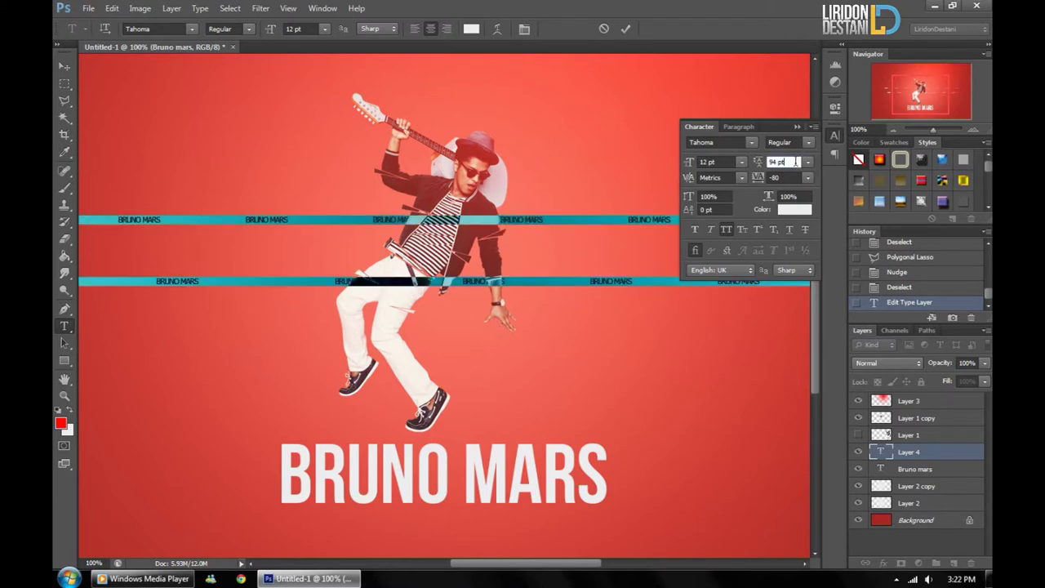
pyautogui.write('12')
pyautogui.press('Return')
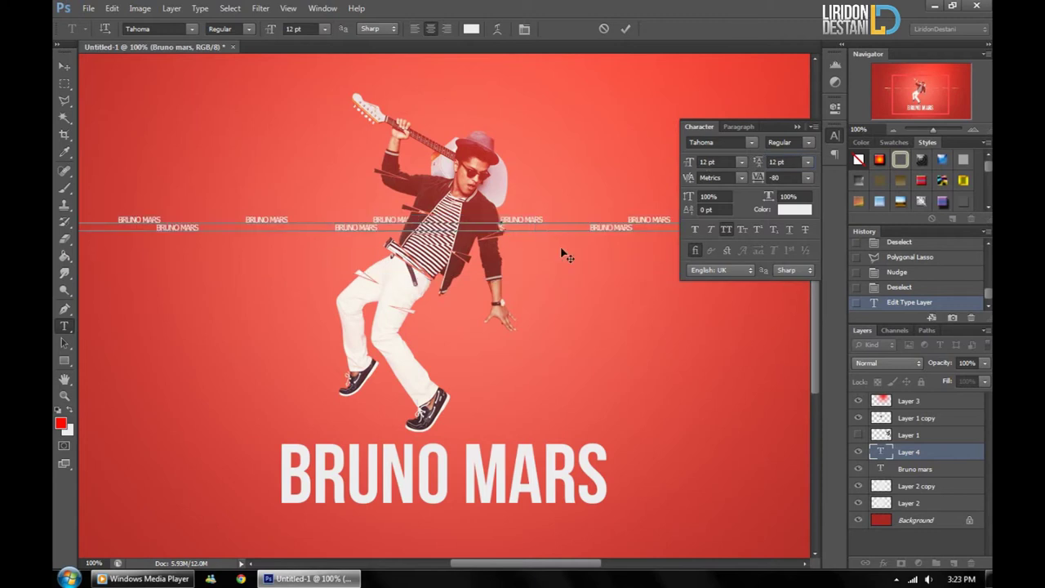
pyautogui.moveTo(296, 187); pyautogui.dragTo(424, 198)
# Paste the two-line block repeatedly into a stacked pattern behind the figure and commit
pyautogui.hotkey('ctrl', 'a')
pyautogui.hotkey('ctrl', 'c')
pyautogui.hotkey('ctrl', 'v')
pyautogui.hotkey('ctrl', 'v')
pyautogui.hotkey('ctrl', 'v')
pyautogui.hotkey('ctrl', 'v')
pyautogui.hotkey('ctrl', 'v')
pyautogui.hotkey('ctrl', 'v')
pyautogui.hotkey('ctrl', 'v')
pyautogui.hotkey('ctrl', 'v')
pyautogui.hotkey('ctrl', 'v')
pyautogui.moveTo(84, 139); pyautogui.dragTo(65, 65)
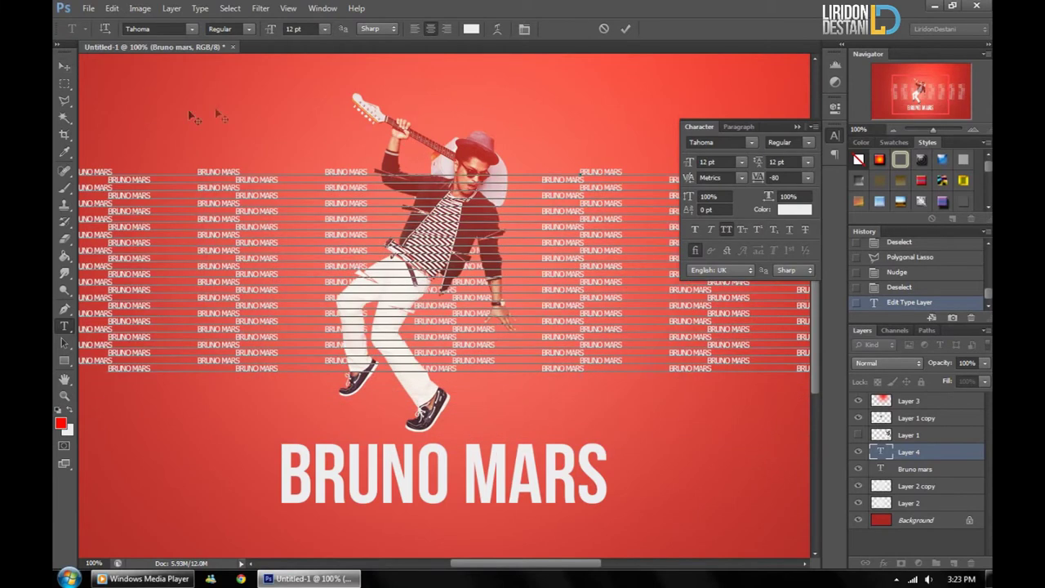
pyautogui.hotkey('ctrl', 'Return')
pyautogui.press('v')
pyautogui.hotkey('ctrl', '0')
# Set the repeated-text layer to Overlay blending; try Gaussian Blur but cancel it
pyautogui.click(889, 362)
pyautogui.click(891, 175)
pyautogui.click(260, 8)
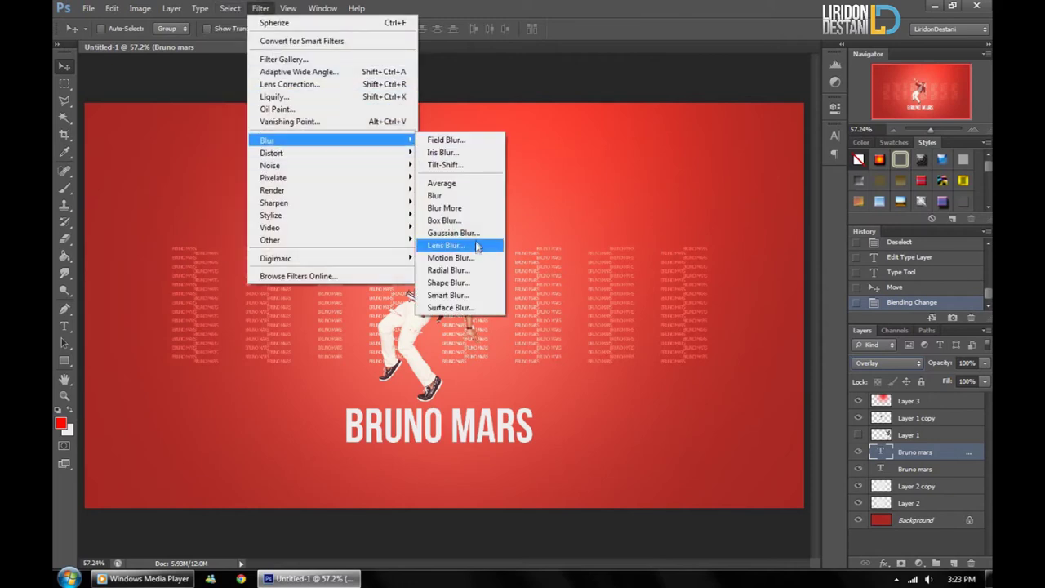
pyautogui.click(453, 233)
pyautogui.press('Return')
pyautogui.click(765, 215)
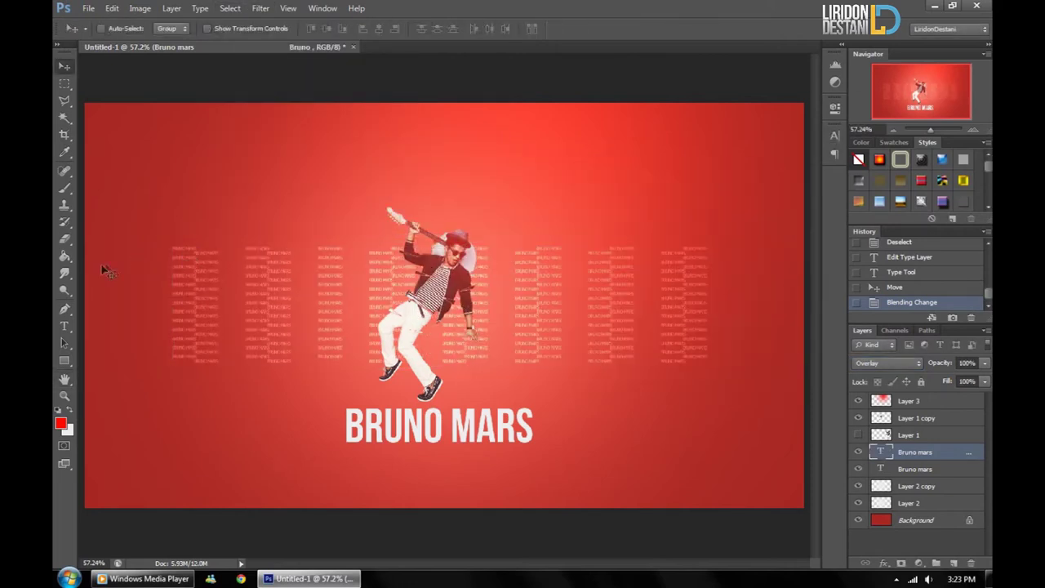
# Re-enter the repeated BRUNO MARS text and select all of it for editing
pyautogui.click(65, 326)
pyautogui.click(176, 249)
pyautogui.hotkey('ctrl', 'a')
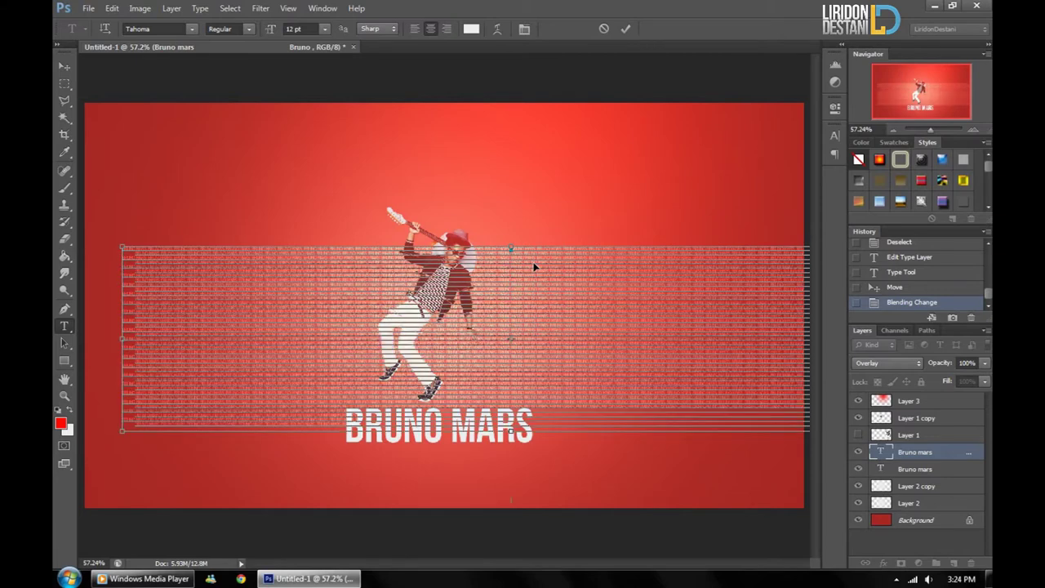
# Move the repeated-text band up and commit the edit so it covers the poster's upper area
pyautogui.moveTo(504, 193)
pyautogui.mouseDown()
pyautogui.moveTo(503, 136)
pyautogui.moveTo(486, 98)
pyautogui.mouseUp()
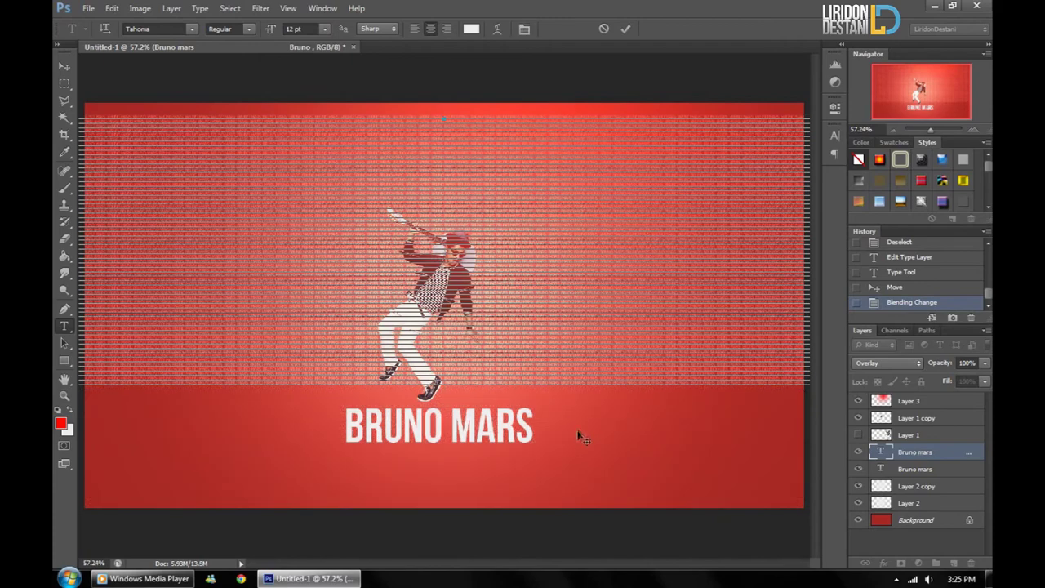
pyautogui.hotkey('ctrl', 'Return')
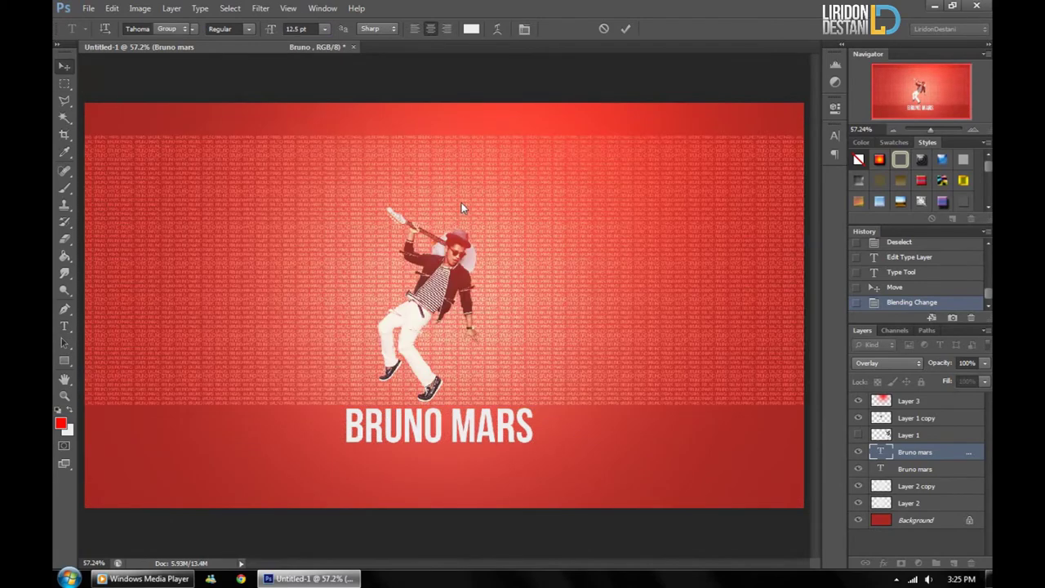
pyautogui.hotkey('ctrl', '1')
pyautogui.moveTo(461, 203); pyautogui.dragTo(471, 308)
pyautogui.hotkey('ctrl', '0')
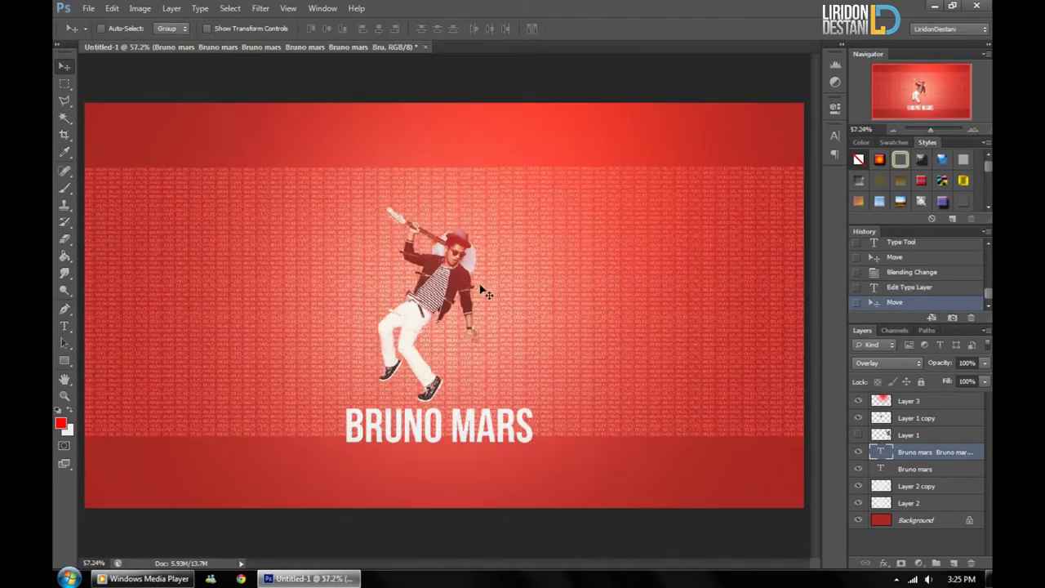
# Lower the text layer's opacity, rasterize it, and erase the top of the pattern
pyautogui.press('4')
pyautogui.press('1')
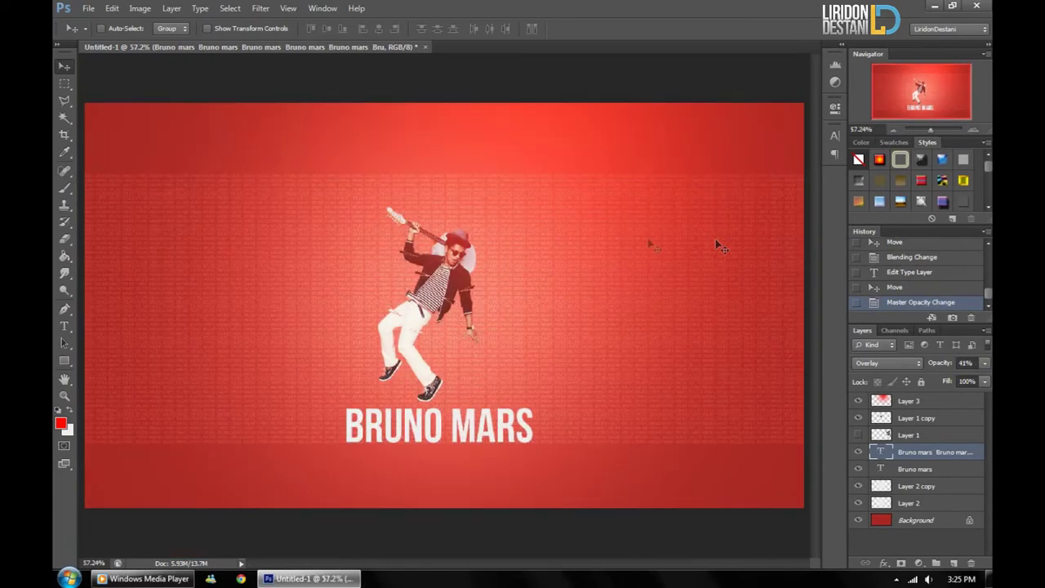
pyautogui.press('2')
pyautogui.press('e')
pyautogui.click(287, 159)
pyautogui.click(522, 237)
pyautogui.moveTo(368, 123); pyautogui.dragTo(613, 123)
# Fade the rasterized text texture down to about 15% opacity
pyautogui.press('v')
pyautogui.hotkey('ctrl', '1')
pyautogui.press('1')
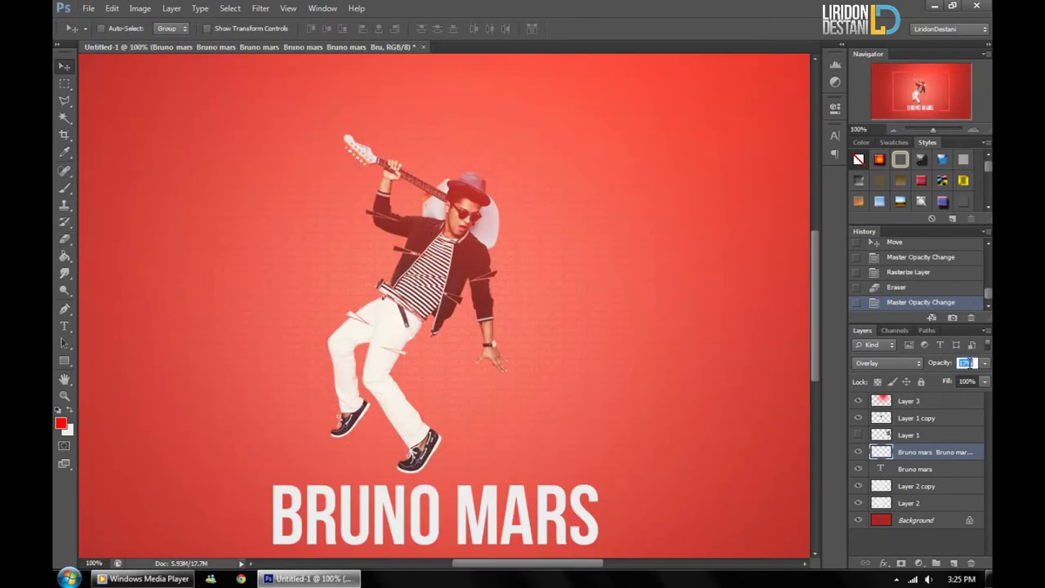
pyautogui.hotkey('ctrl', '0')
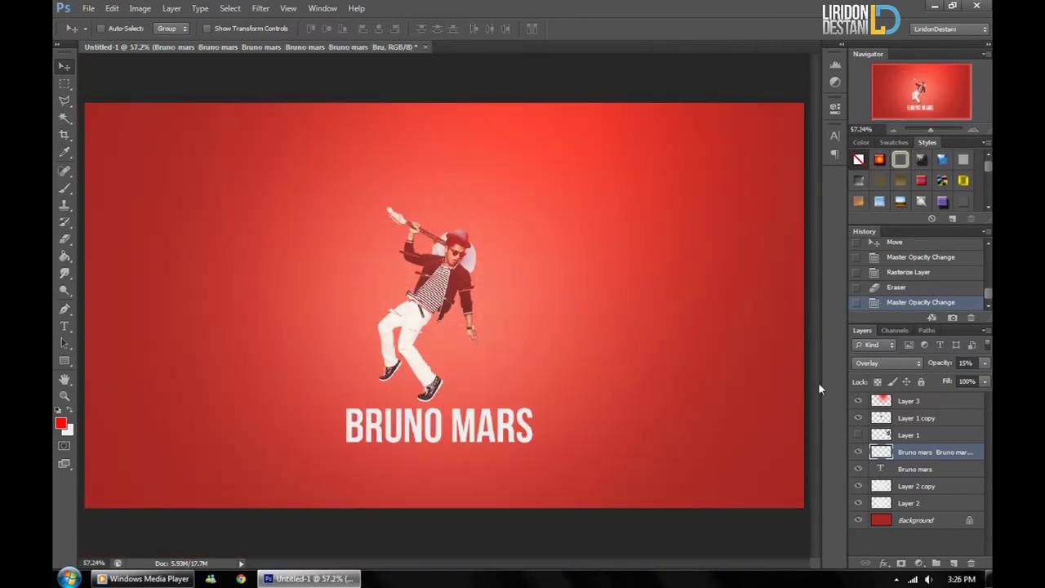
# Duplicate the figure layer, cut its arm onto a new layer, and place it beside the small figure
pyautogui.click(912, 436)
pyautogui.hotkey('ctrl', 'j')
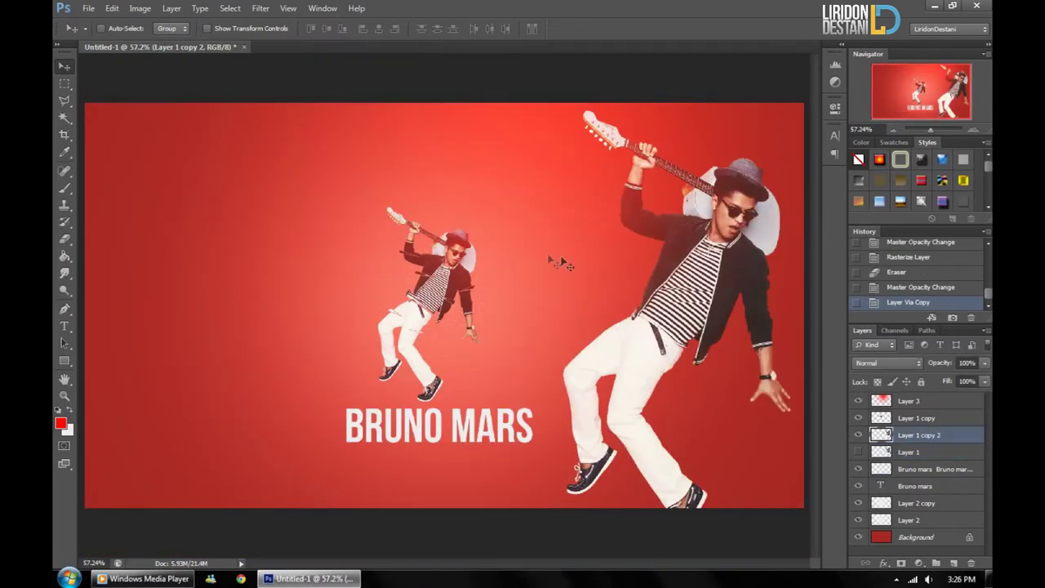
pyautogui.moveTo(553, 259); pyautogui.dragTo(431, 259)
pyautogui.click(65, 100)
pyautogui.click(575, 241)
pyautogui.hotkey('ctrl', 'x')
pyautogui.hotkey('ctrl', 'v')
pyautogui.press('v')
pyautogui.click(858, 451)
pyautogui.moveTo(523, 424)
pyautogui.mouseDown()
pyautogui.moveTo(566, 294)
pyautogui.moveTo(582, 349)
pyautogui.mouseUp()
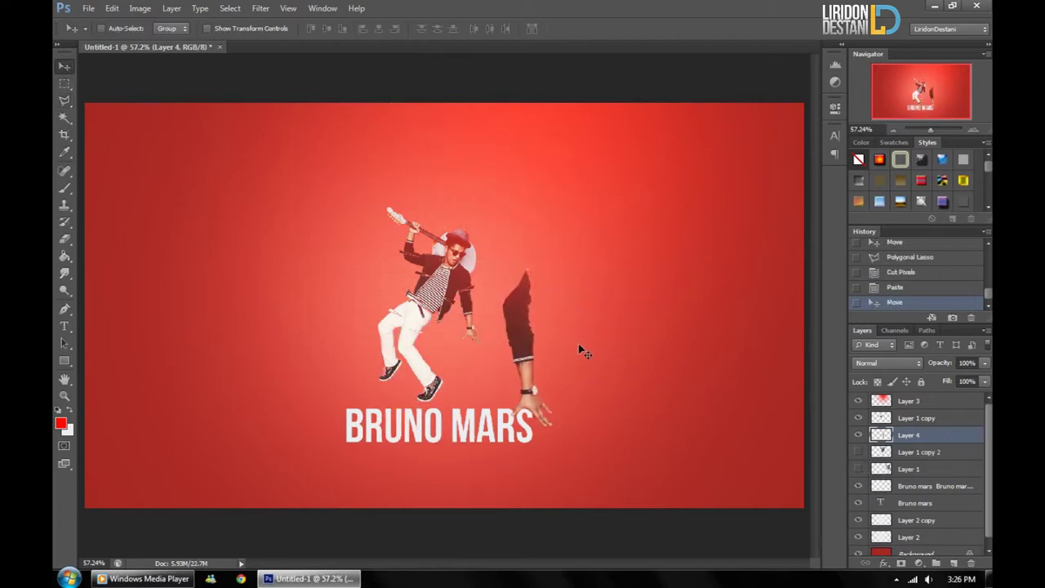
# Erase the unwanted parts of the pasted arm piece
pyautogui.hotkey('ctrl', '1')
pyautogui.press('e')
pyautogui.click(118, 29)
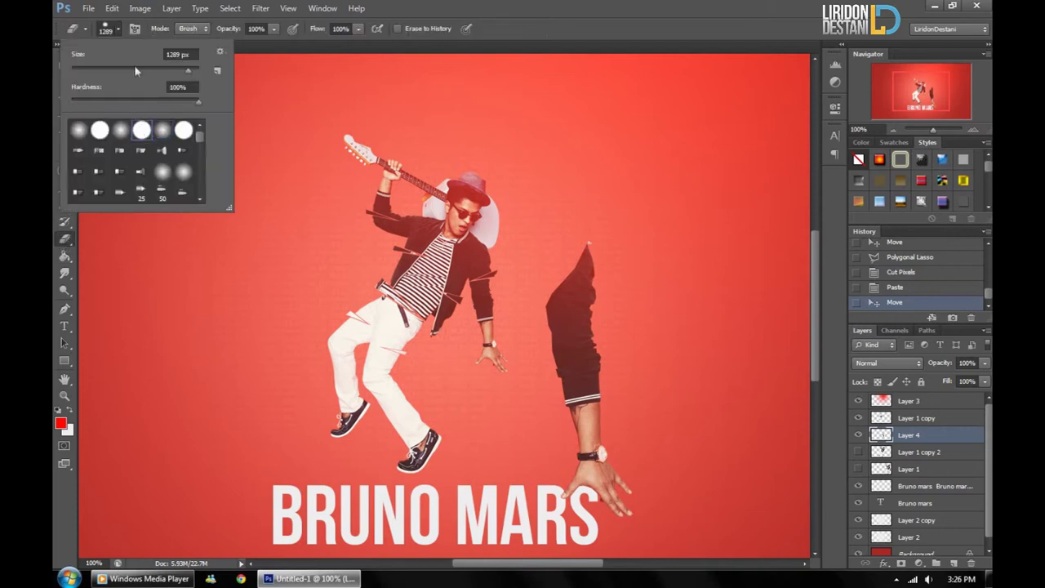
pyautogui.moveTo(589, 229); pyautogui.dragTo(523, 308)
# Slice two sections of the arm with the Polygonal Lasso, nudging each left
pyautogui.press('v')
pyautogui.press('l')
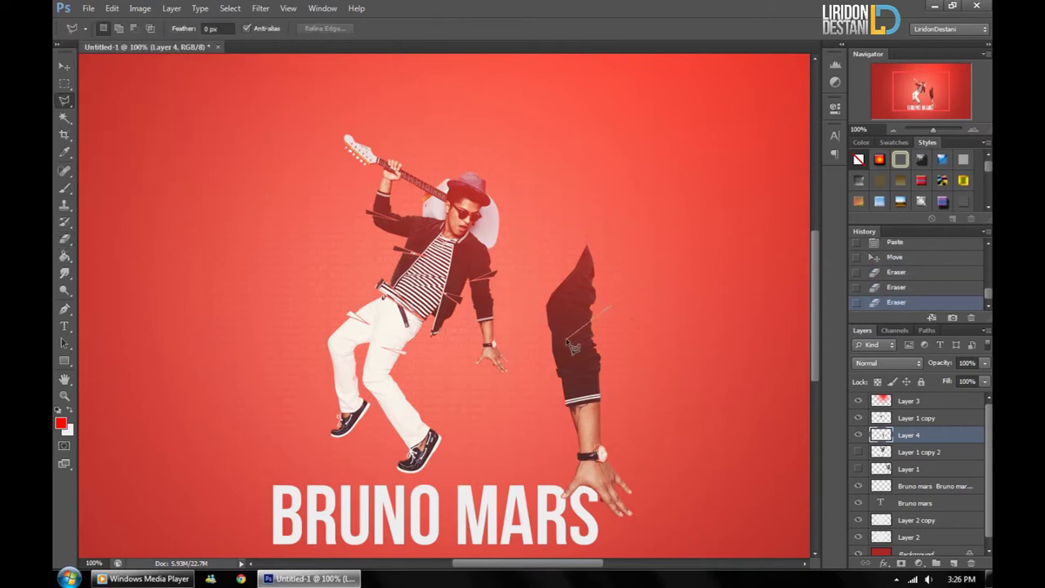
pyautogui.click(601, 283)
pyautogui.click(66, 67)
pyautogui.press('Left')
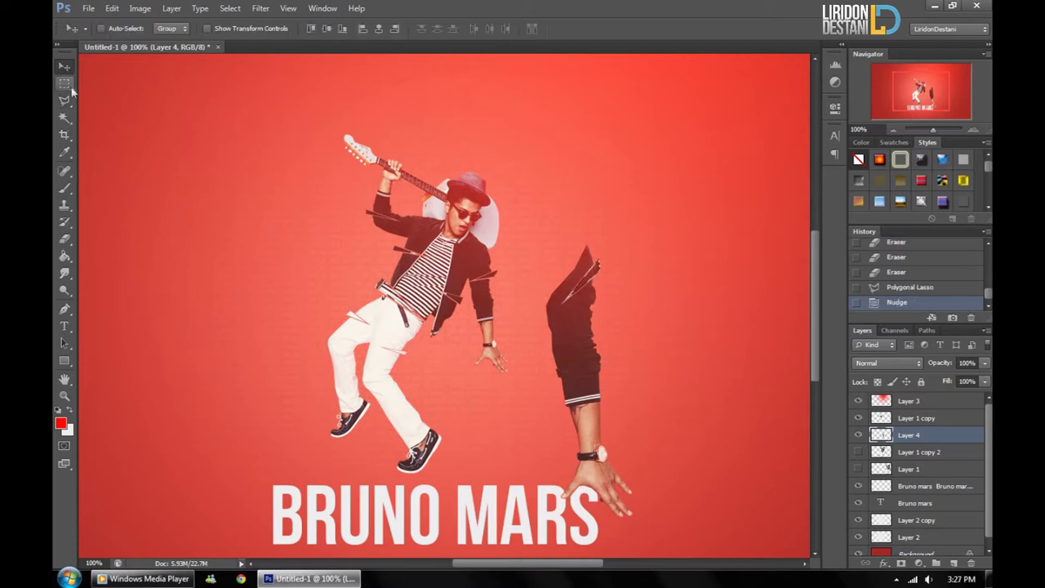
pyautogui.click(65, 83)
pyautogui.hotkey('ctrl', 'd')
pyautogui.click(65, 100)
pyautogui.click(574, 343)
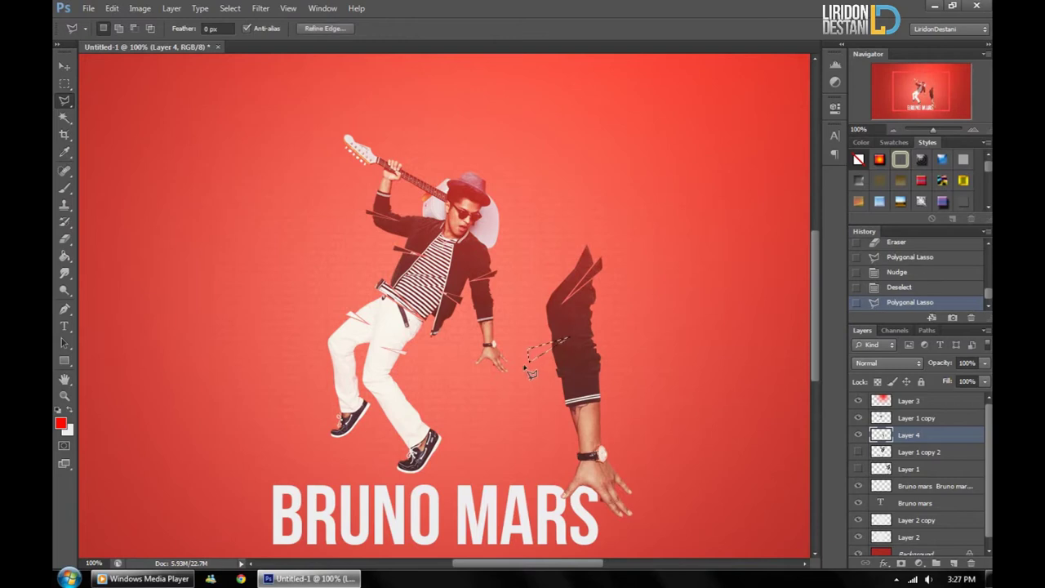
pyautogui.click(66, 67)
pyautogui.press('Left')
pyautogui.click(65, 83)
pyautogui.hotkey('ctrl', 'd')
# Slice the forearm into an offset sliver with a leftward nudge
pyautogui.click(622, 422)
pyautogui.click(66, 67)
pyautogui.press('Left')
pyautogui.click(65, 83)
pyautogui.hotkey('ctrl', 'd')
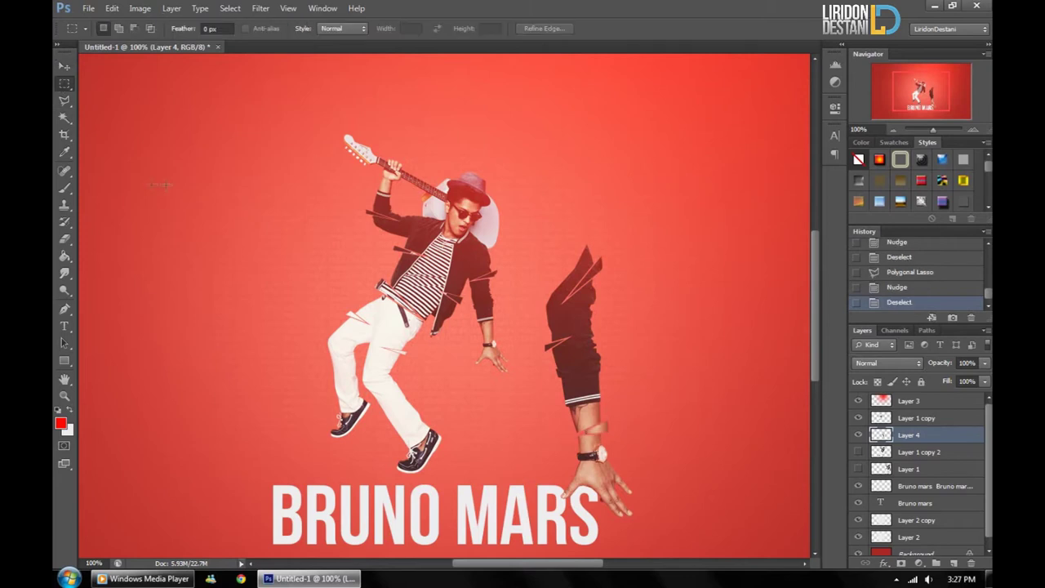
pyautogui.click(65, 66)
pyautogui.hotkey('ctrl', '0')
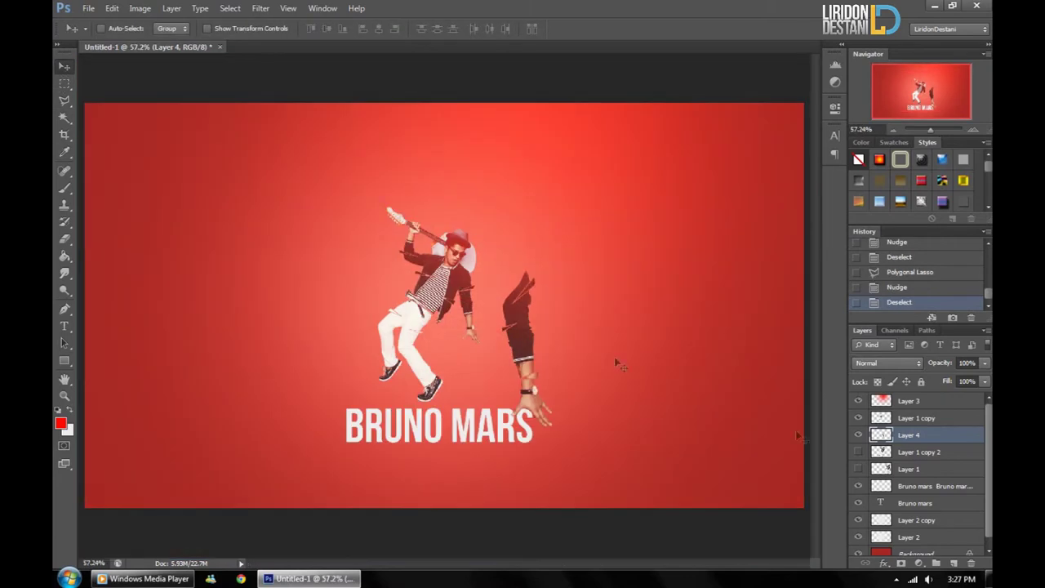
# Show the large figure copy (Layer 1 copy 2) and drag it up and to the left
pyautogui.click(858, 452)
pyautogui.click(921, 454)
pyautogui.moveTo(580, 311); pyautogui.dragTo(409, 279)
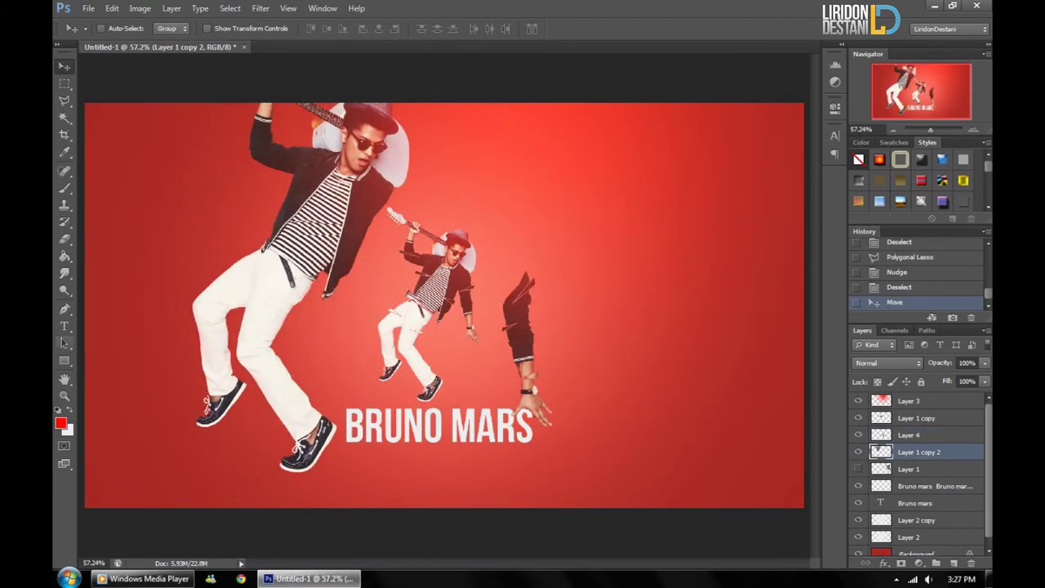
# Cut the large figure's leg onto its own layer and hide Layer 1 copy 2
pyautogui.click(65, 100)
pyautogui.click(159, 323)
pyautogui.click(174, 437)
pyautogui.click(219, 445)
pyautogui.click(251, 415)
pyautogui.click(159, 322)
pyautogui.hotkey('ctrl', 'x')
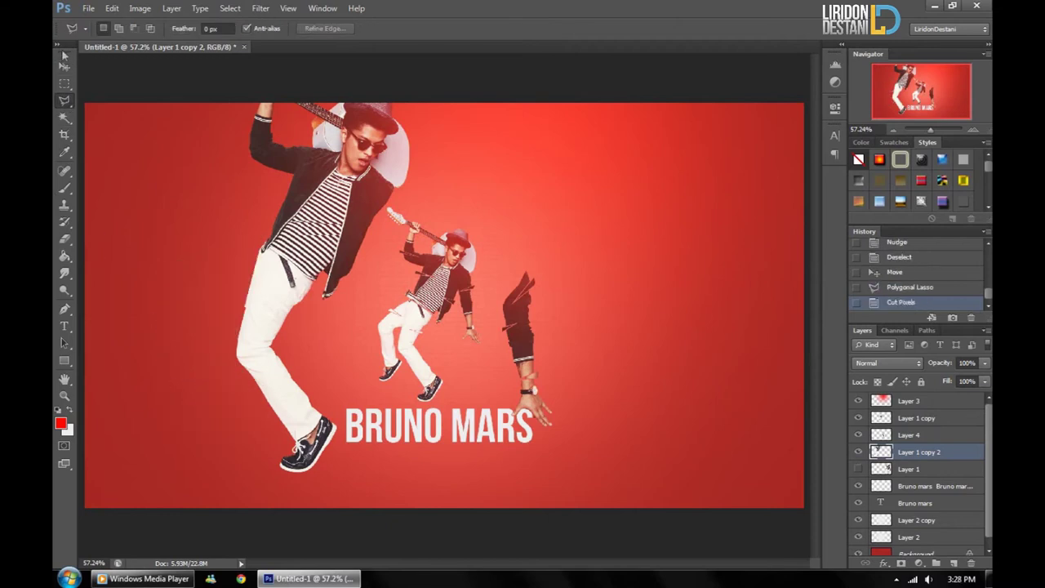
pyautogui.hotkey('ctrl', 'v')
pyautogui.press('v')
pyautogui.click(858, 469)
pyautogui.moveTo(267, 339)
pyautogui.mouseDown()
pyautogui.moveTo(376, 347)
pyautogui.moveTo(392, 278)
pyautogui.moveTo(294, 406)
pyautogui.mouseUp()
# Scale the leg to about 39% and tilt it beside the title
pyautogui.hotkey('ctrl', 't')
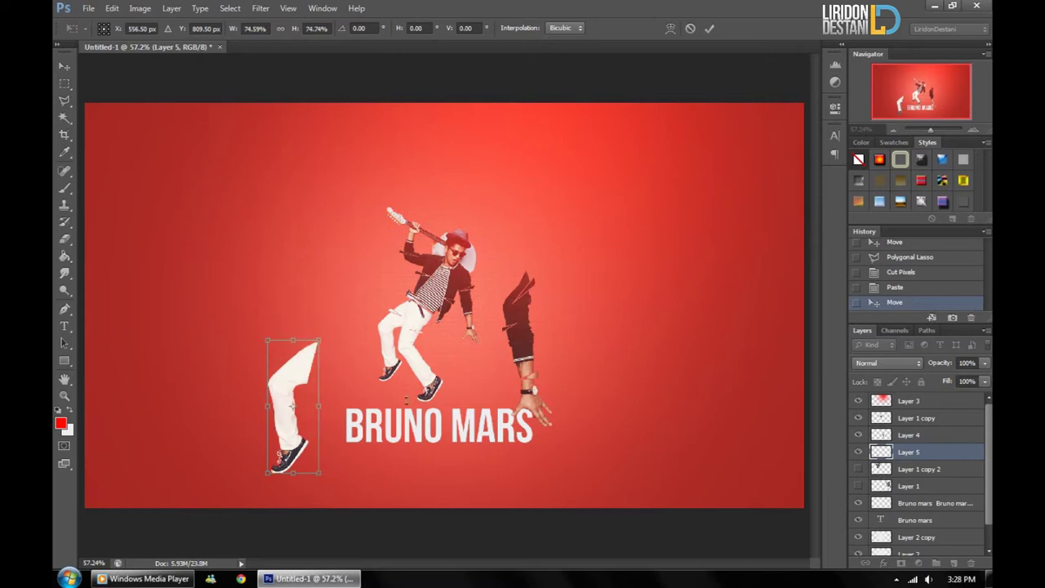
pyautogui.moveTo(267, 339); pyautogui.dragTo(330, 448)
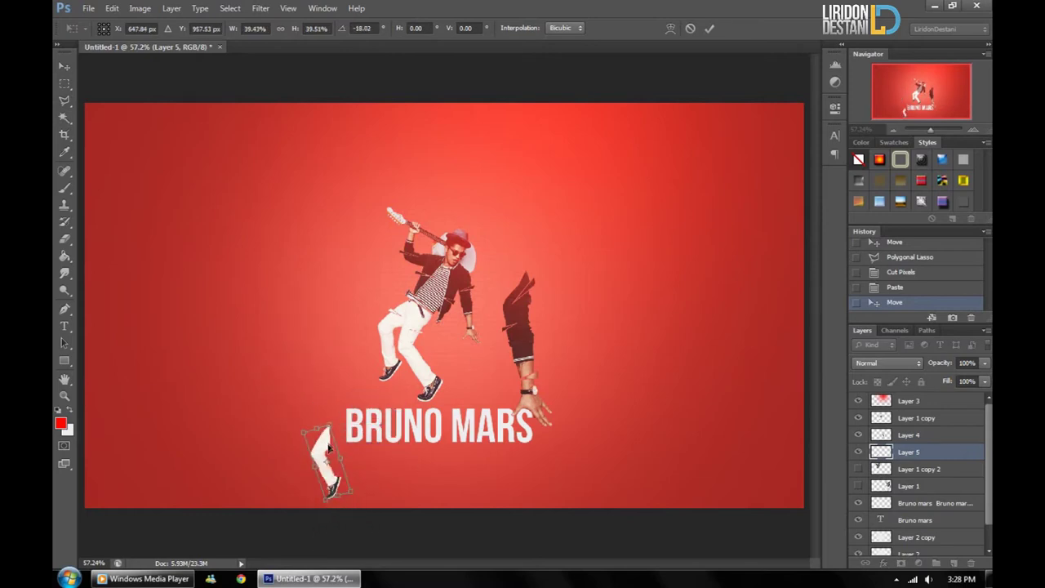
pyautogui.press('Return')
pyautogui.press('Right')
pyautogui.hotkey('ctrl', '1')
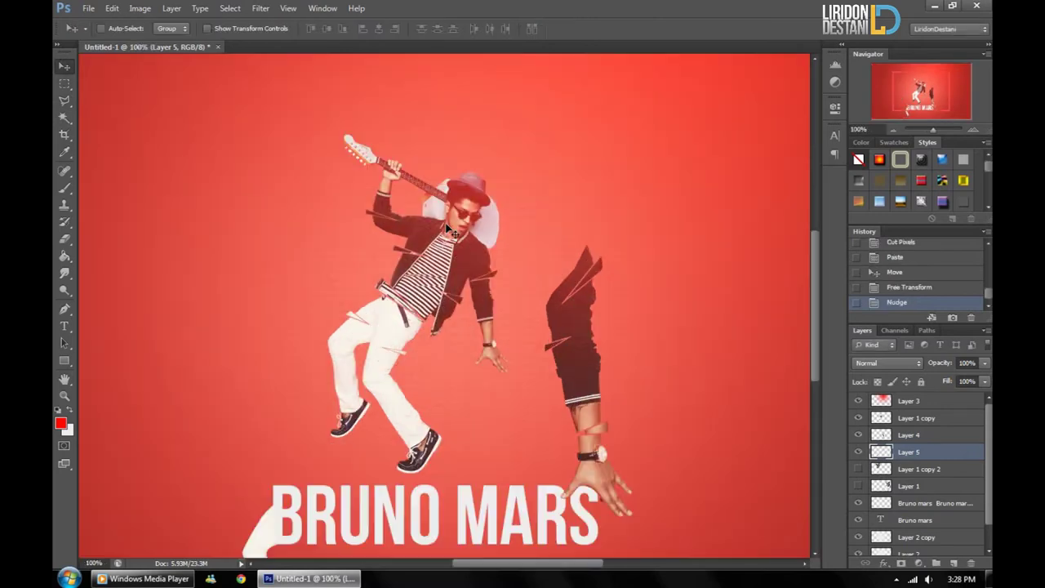
pyautogui.scroll(-3, 457, 318)
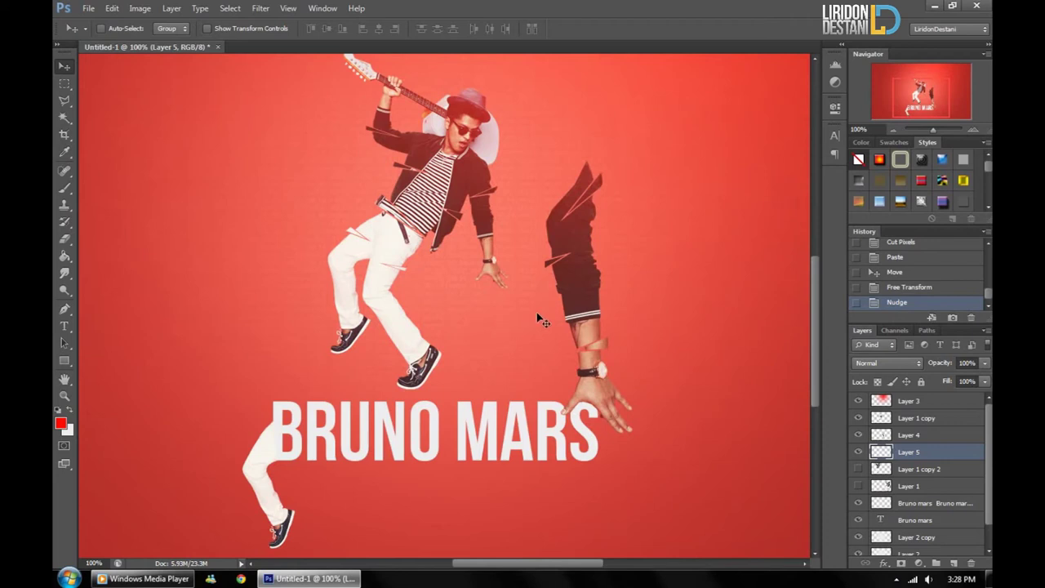
# Lasso a slice across the leg and nudge it left to offset it
pyautogui.click(64, 101)
pyautogui.click(249, 424)
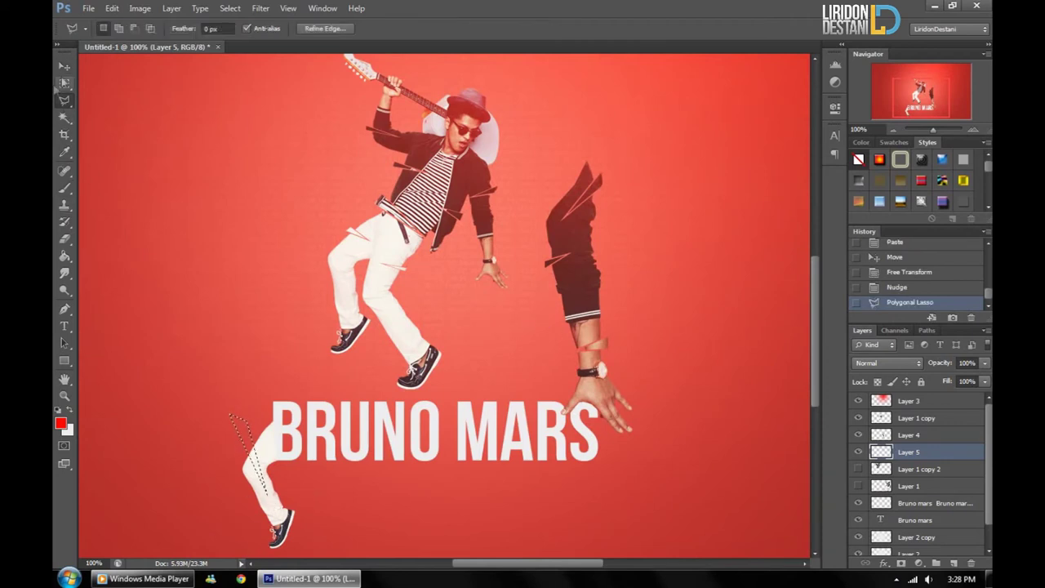
pyautogui.press('v')
pyautogui.press('Left')
pyautogui.hotkey('ctrl', 'd')
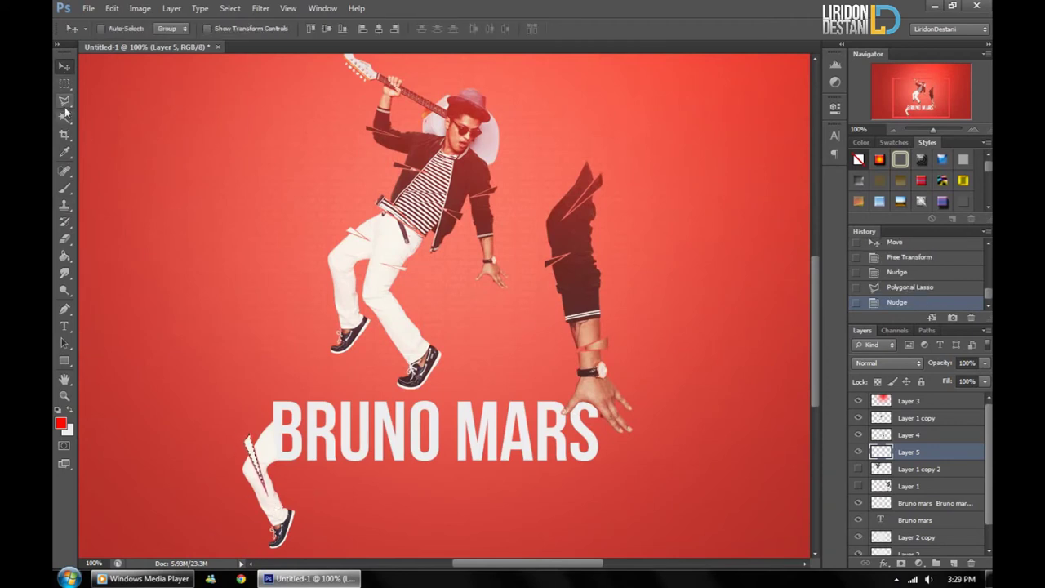
# Slice the lower leg into another offset sliver with a leftward nudge
pyautogui.press('m')
pyautogui.click(65, 100)
pyautogui.click(246, 480)
pyautogui.click(272, 521)
pyautogui.click(65, 67)
pyautogui.press('Left')
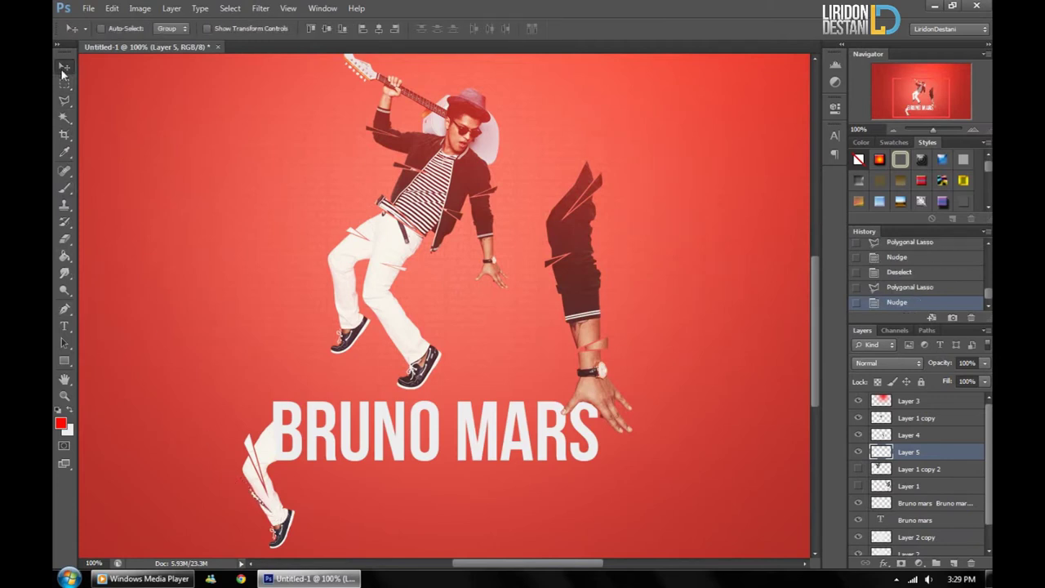
pyautogui.hotkey('ctrl', 'd')
pyautogui.click(64, 83)
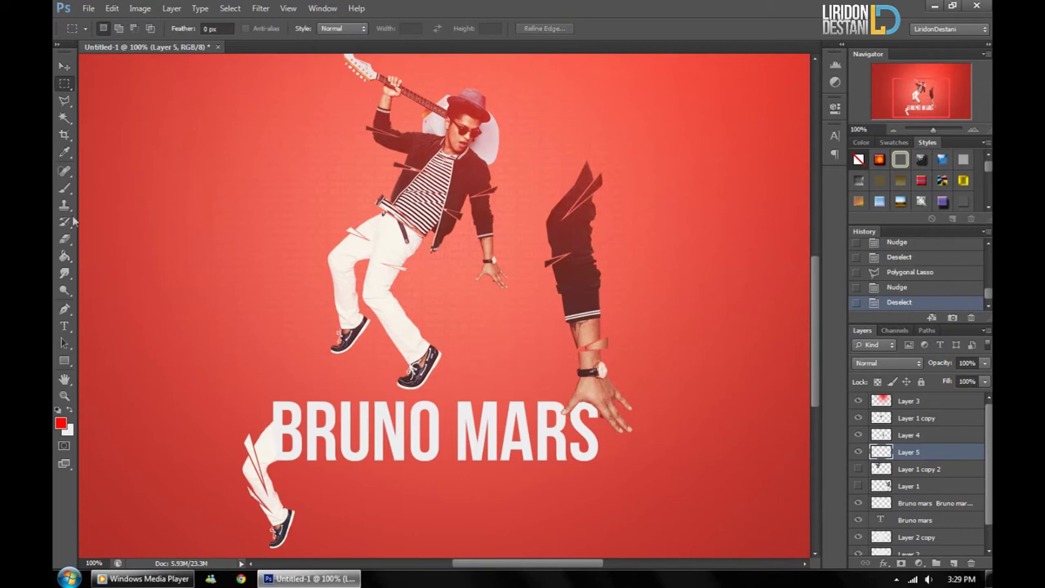
pyautogui.click(64, 67)
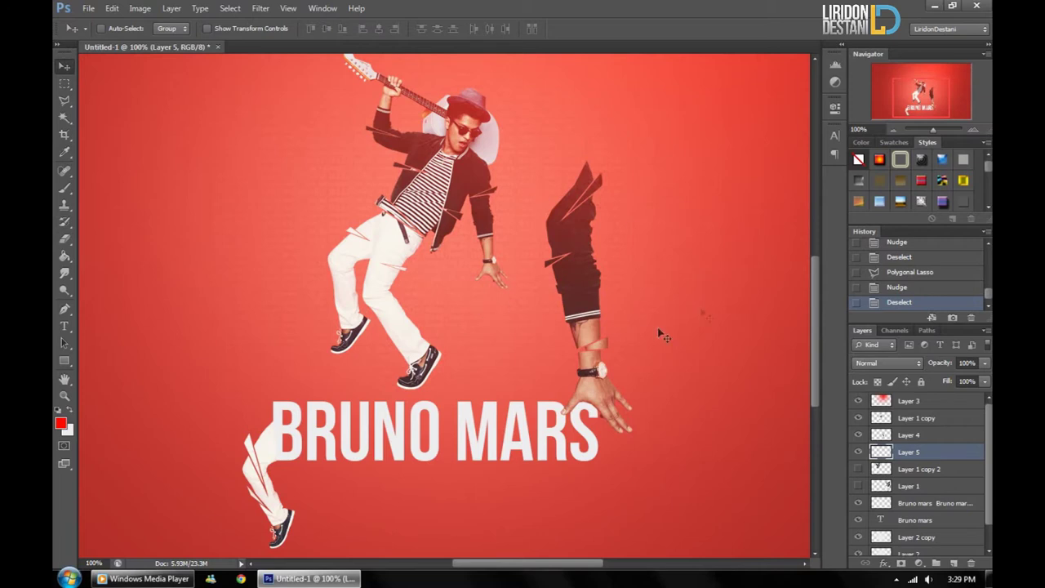
pyautogui.hotkey('ctrl', '0')
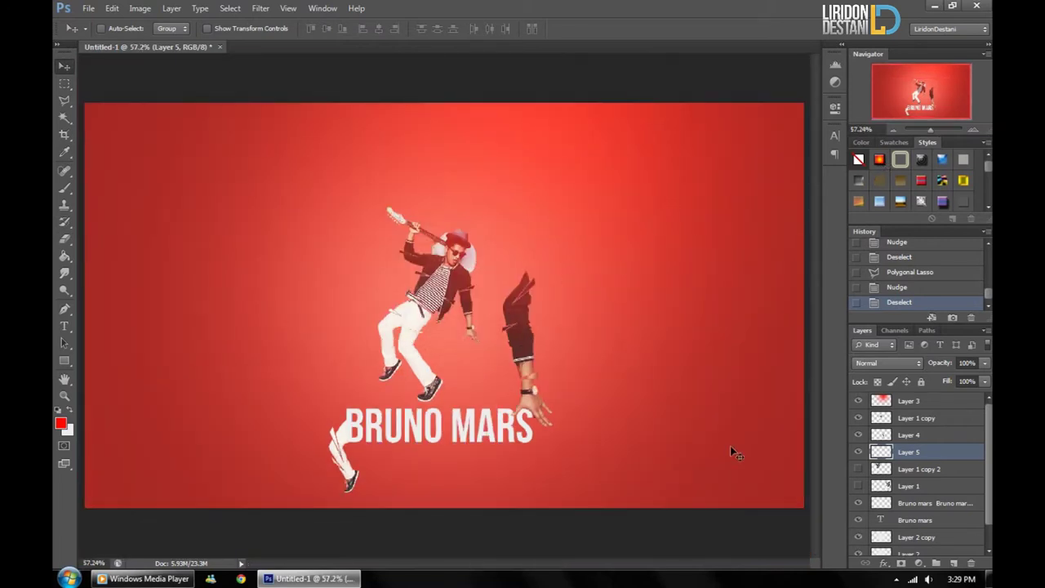
# Reveal the large figure copy layer and move the figure to the left
pyautogui.click(859, 469)
pyautogui.click(907, 469)
pyautogui.moveTo(374, 189); pyautogui.dragTo(331, 262)
pyautogui.press('m')
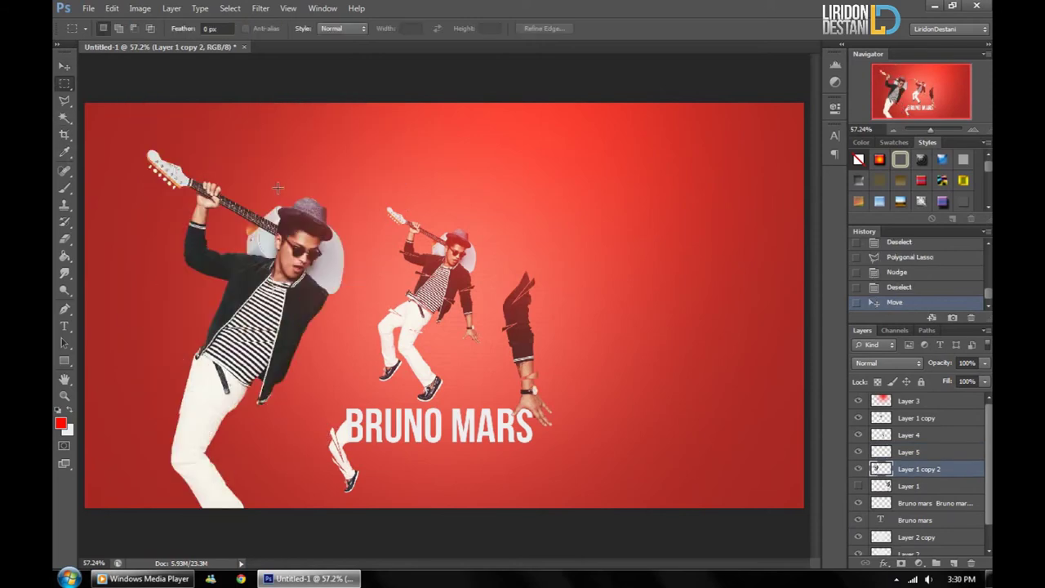
pyautogui.scroll(5, 237, 221)
# Lasso the large figure's head and cut it into its own new layer, Layer 6
pyautogui.press('l')
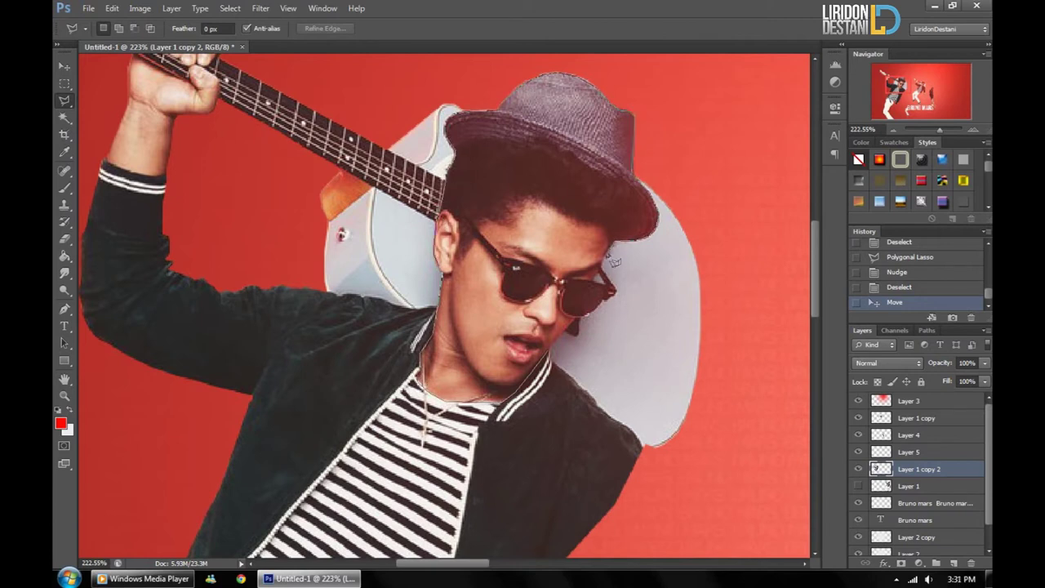
pyautogui.click(593, 320)
pyautogui.hotkey('ctrl', 'x')
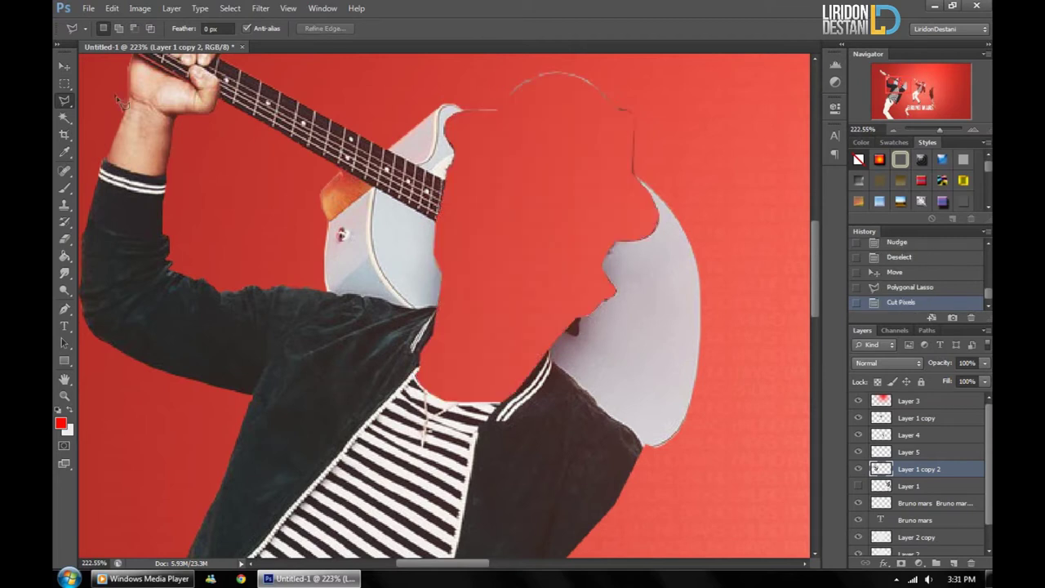
pyautogui.press('v')
pyautogui.hotkey('ctrl', 'v')
pyautogui.scroll(-5, 653, 308)
# Flip the head horizontally and move it onto the small figure
pyautogui.click(112, 8)
pyautogui.click(327, 441)
pyautogui.moveTo(332, 283); pyautogui.dragTo(429, 298)
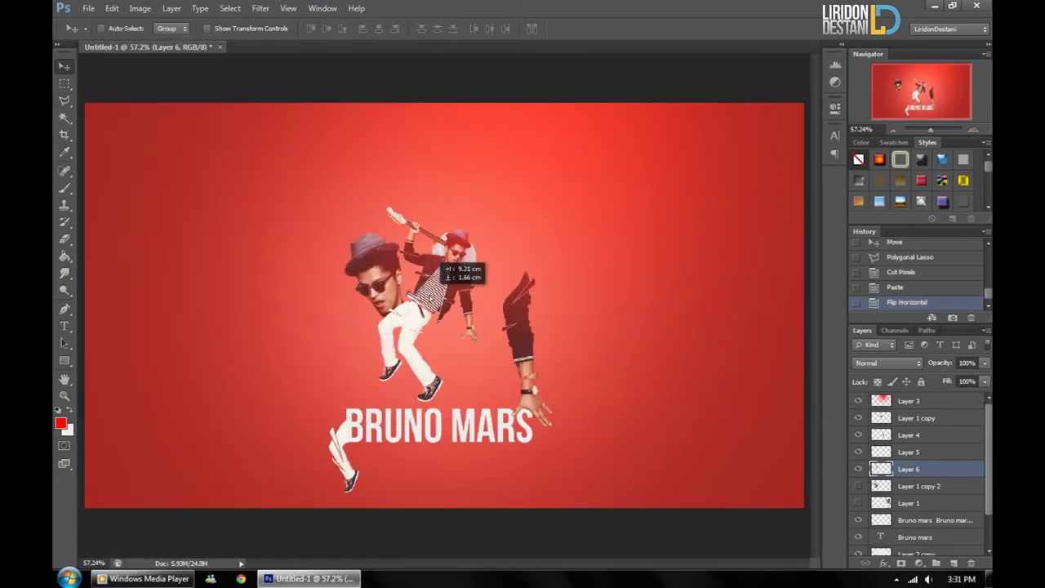
pyautogui.hotkey('ctrl', '1')
# Lasso and delete two stray areas near the head's sunglasses
pyautogui.press('l')
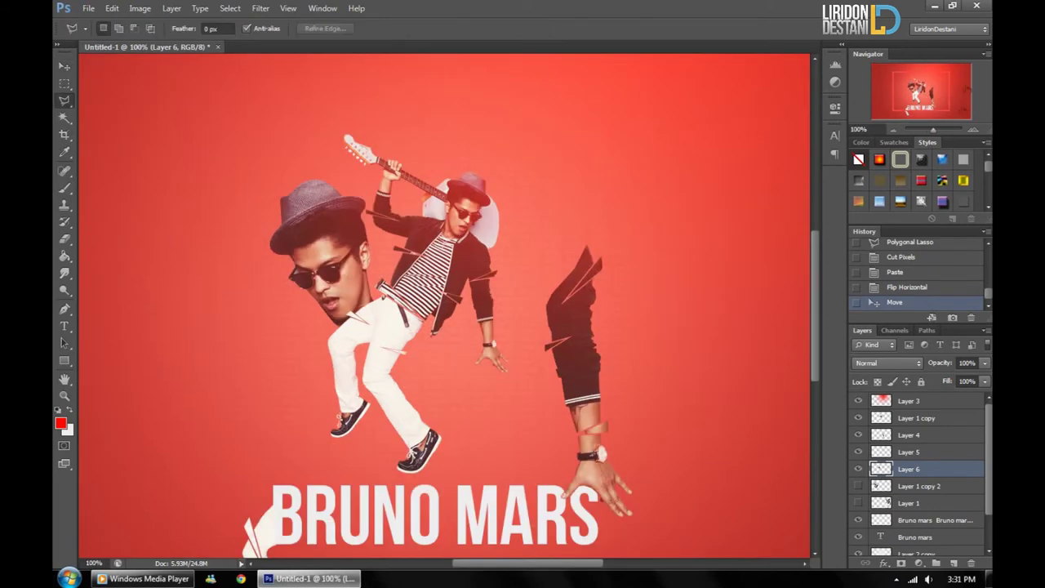
pyautogui.scroll(5, 286, 282)
pyautogui.doubleClick(378, 296)
pyautogui.press('Delete')
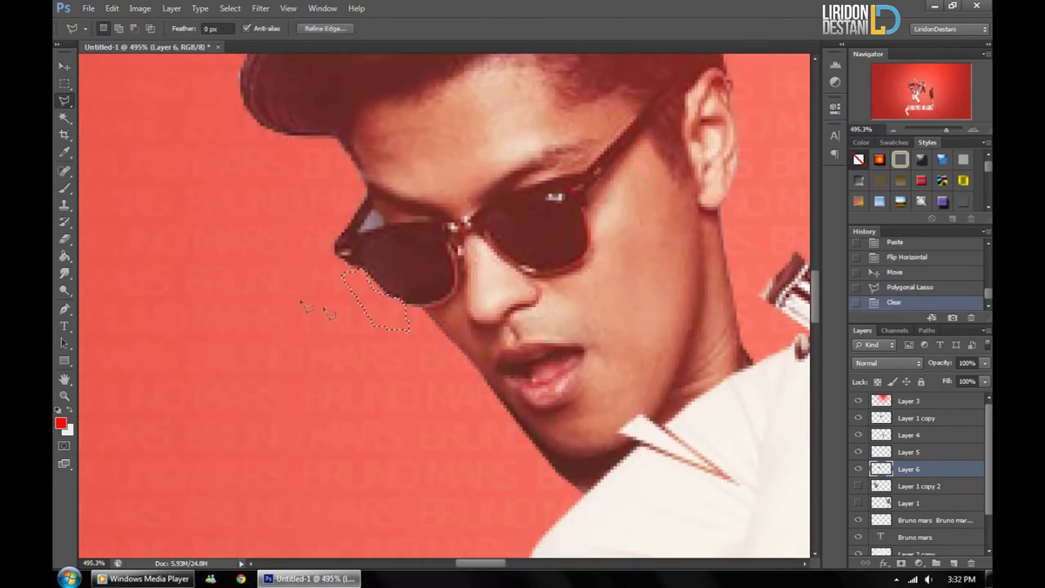
pyautogui.doubleClick(390, 226)
pyautogui.press('Delete')
pyautogui.press('m')
pyautogui.hotkey('ctrl', 'd')
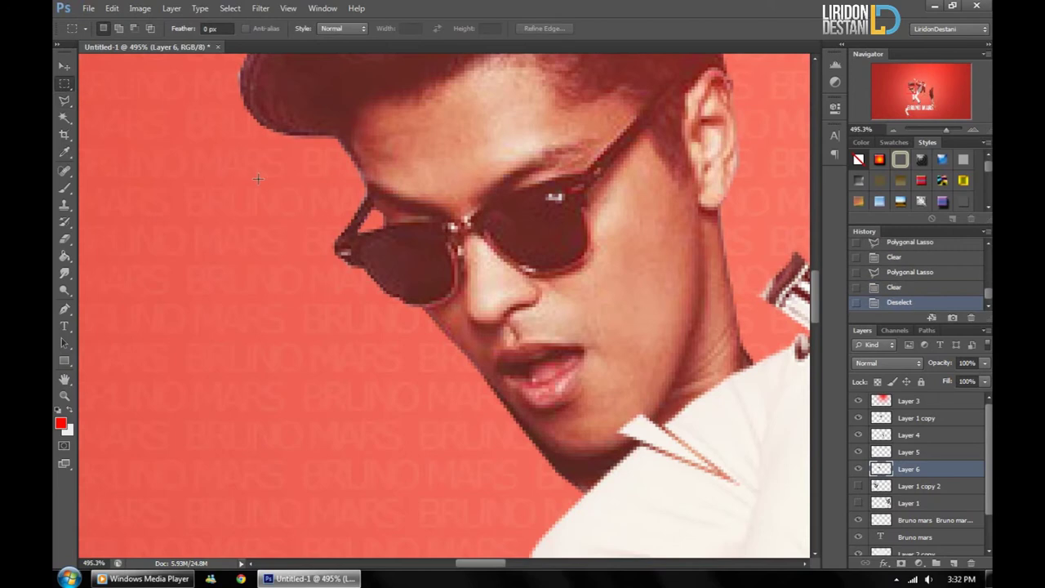
# Reposition the head layer beside the small figure
pyautogui.hotkey('ctrl', '0')
pyautogui.hotkey('ctrl', '1')
pyautogui.hotkey('ctrl', 'd')
pyautogui.moveTo(377, 285)
pyautogui.mouseDown()
pyautogui.moveTo(426, 312)
pyautogui.moveTo(392, 321)
pyautogui.moveTo(614, 245)
pyautogui.moveTo(602, 257)
pyautogui.mouseUp()
pyautogui.press('v')
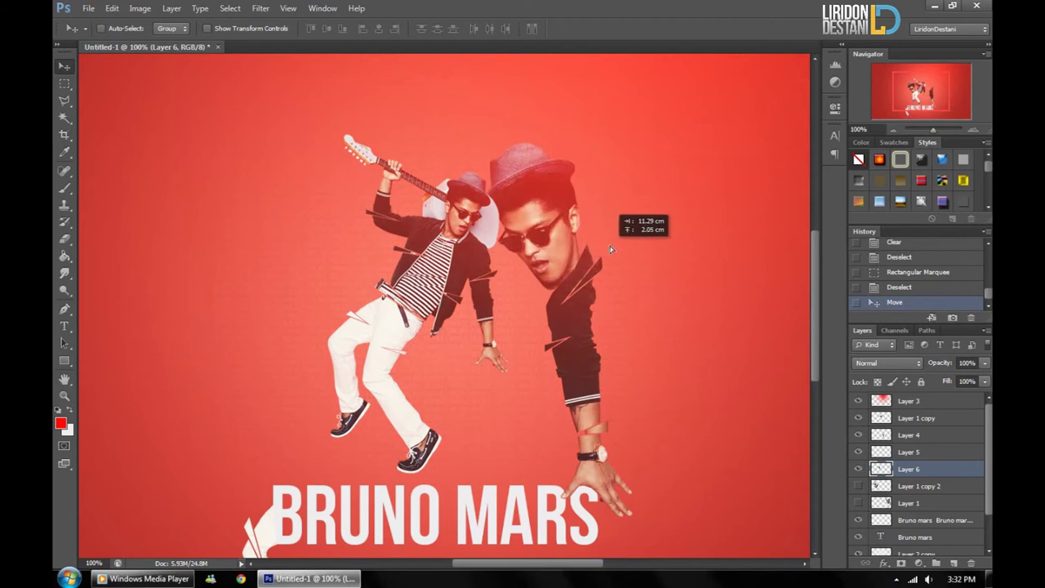
# Lasso and delete a stray area of the head layer near the arm
pyautogui.click(68, 100)
pyautogui.click(563, 306)
pyautogui.doubleClick(571, 335)
pyautogui.press('Delete')
pyautogui.hotkey('ctrl', 'd')
# Try the head in a different position, then undo that move
pyautogui.press('v')
pyautogui.hotkey('ctrl', '0')
pyautogui.moveTo(568, 214)
pyautogui.mouseDown()
pyautogui.moveTo(454, 287)
pyautogui.moveTo(402, 342)
pyautogui.mouseUp()
pyautogui.press('m')
pyautogui.hotkey('ctrl', 'z')
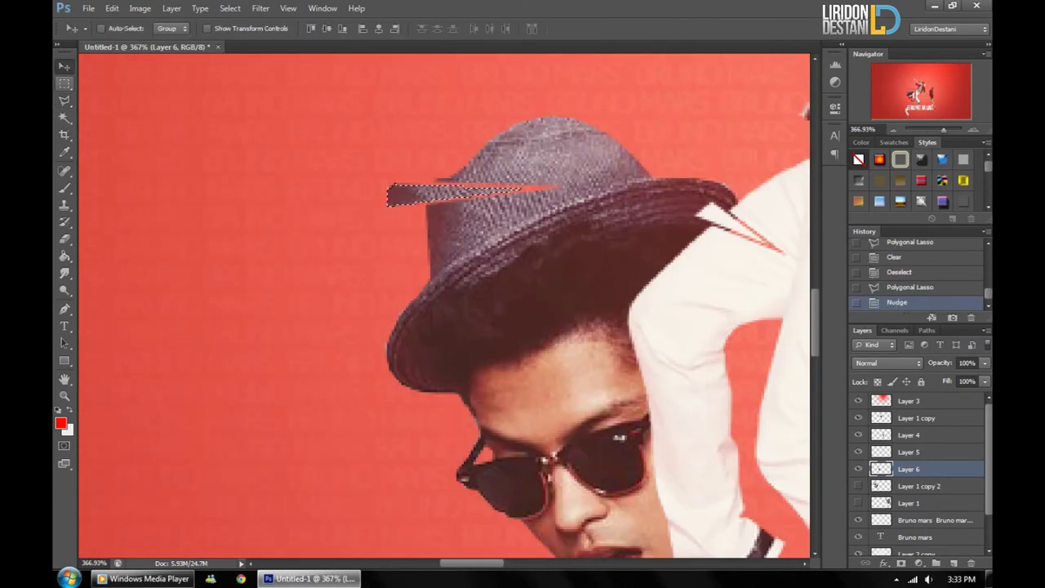
# Slice a strip across the hat and nudge it up and to the right
pyautogui.click(65, 100)
pyautogui.hotkey('ctrl', 'd')
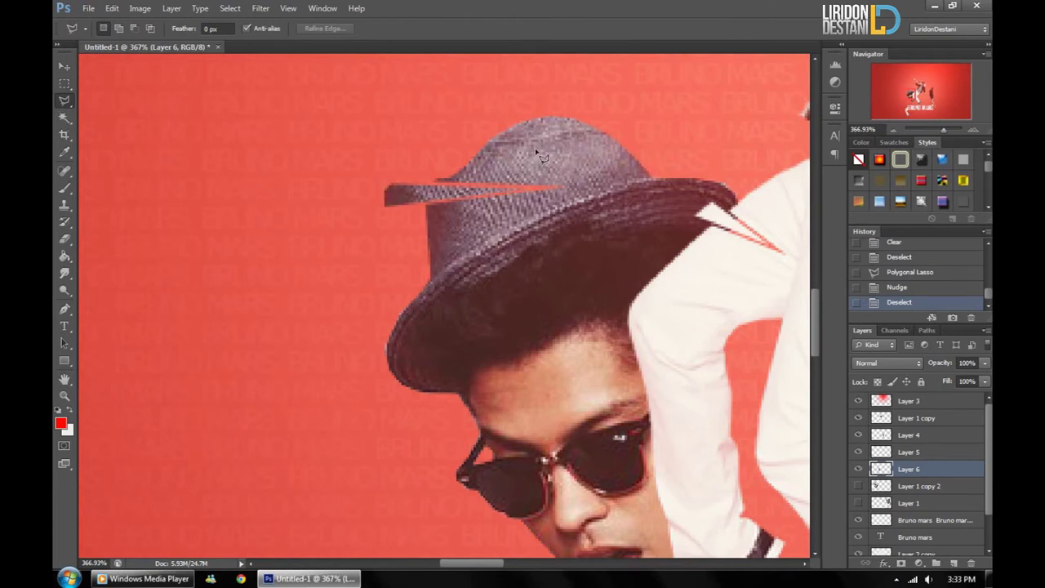
pyautogui.doubleClick(537, 162)
pyautogui.click(68, 67)
pyautogui.press('Up')
pyautogui.press('Up')
pyautogui.press('Right')
pyautogui.press('Right')
pyautogui.press('Up')
pyautogui.press('Up')
pyautogui.press('Right')
pyautogui.press('Right')
pyautogui.hotkey('ctrl', 'd')
# Slice the hat brim and nudge it up and right to offset it
pyautogui.click(65, 100)
pyautogui.doubleClick(365, 301)
pyautogui.click(59, 65)
pyautogui.press('Up')
pyautogui.press('Up')
pyautogui.press('Right')
pyautogui.press('Right')
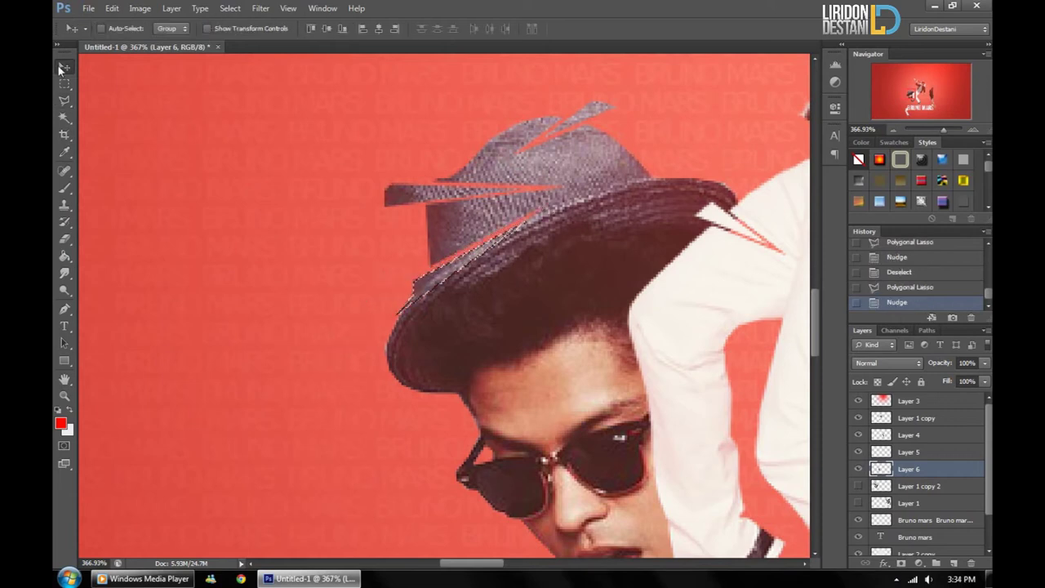
pyautogui.hotkey('ctrl', 'd')
pyautogui.press('m')
pyautogui.hotkey('ctrl', '0')
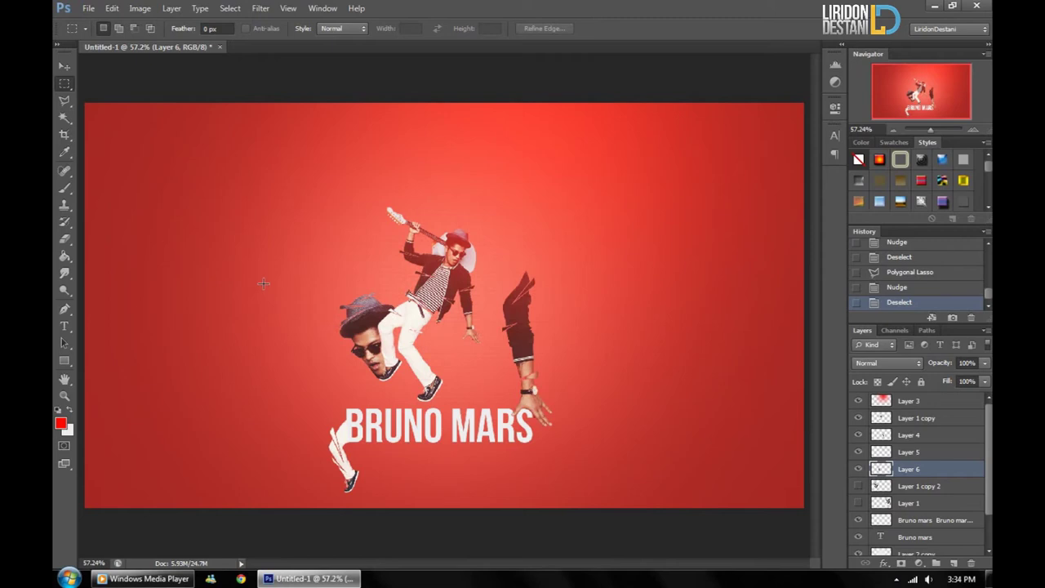
pyautogui.click(66, 68)
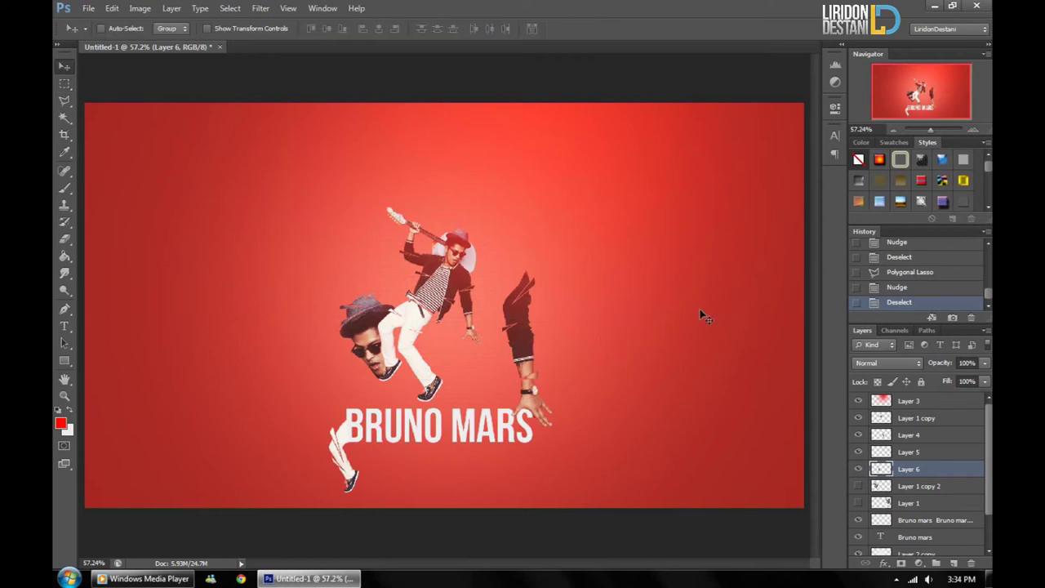
# Shrink the detached arm on Layer 4 to about 60% beside the title
pyautogui.hotkey('ctrl', '1')
pyautogui.scroll(-2, 721, 289)
pyautogui.scroll(-2, 720, 289)
pyautogui.click(927, 437)
pyautogui.click(858, 435)
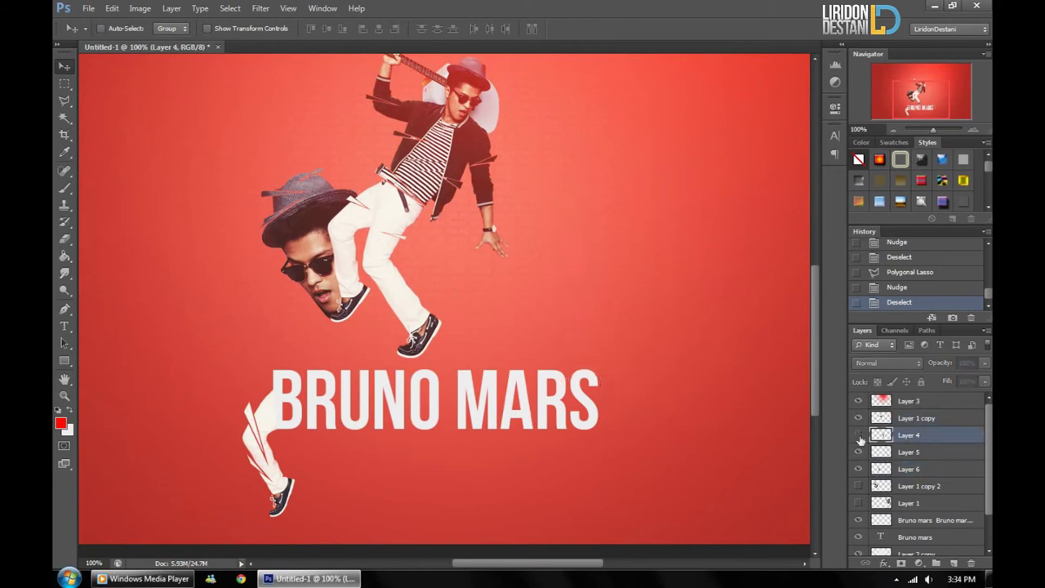
pyautogui.hotkey('ctrl', 't')
pyautogui.moveTo(619, 128); pyautogui.dragTo(612, 222)
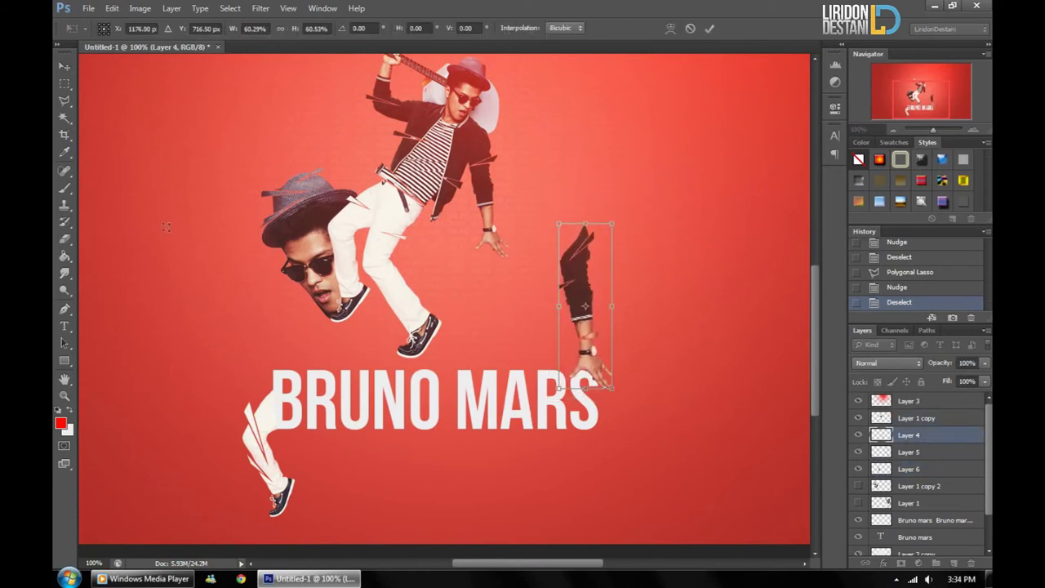
pyautogui.click(66, 68)
pyautogui.click(457, 224)
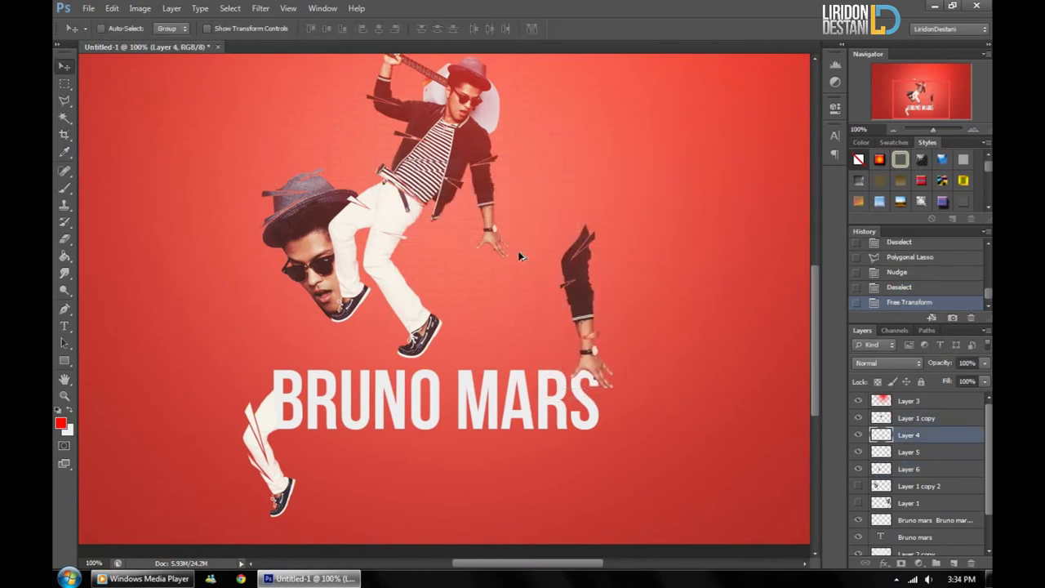
# Erase the hand where it overlaps the top of the S, then duplicate Layer 4
pyautogui.click(941, 131)
pyautogui.click(65, 239)
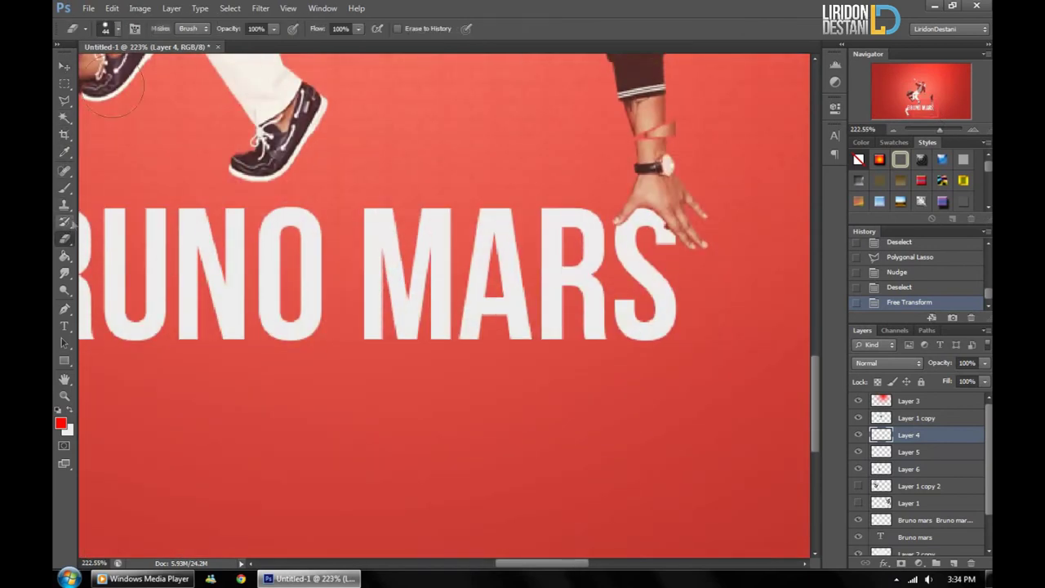
pyautogui.click(106, 28)
pyautogui.click(651, 237)
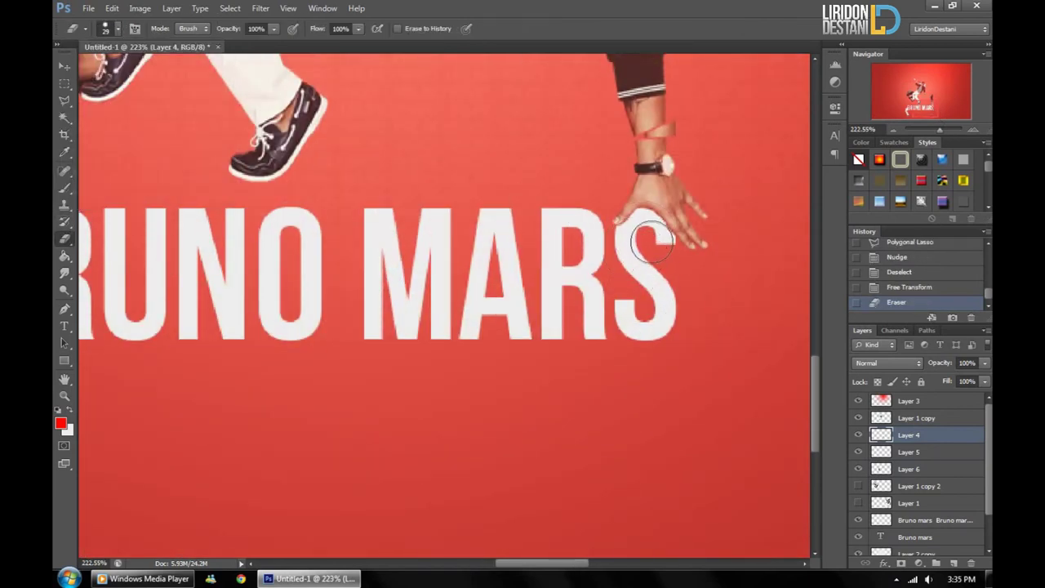
pyautogui.click(642, 237)
pyautogui.click(636, 234)
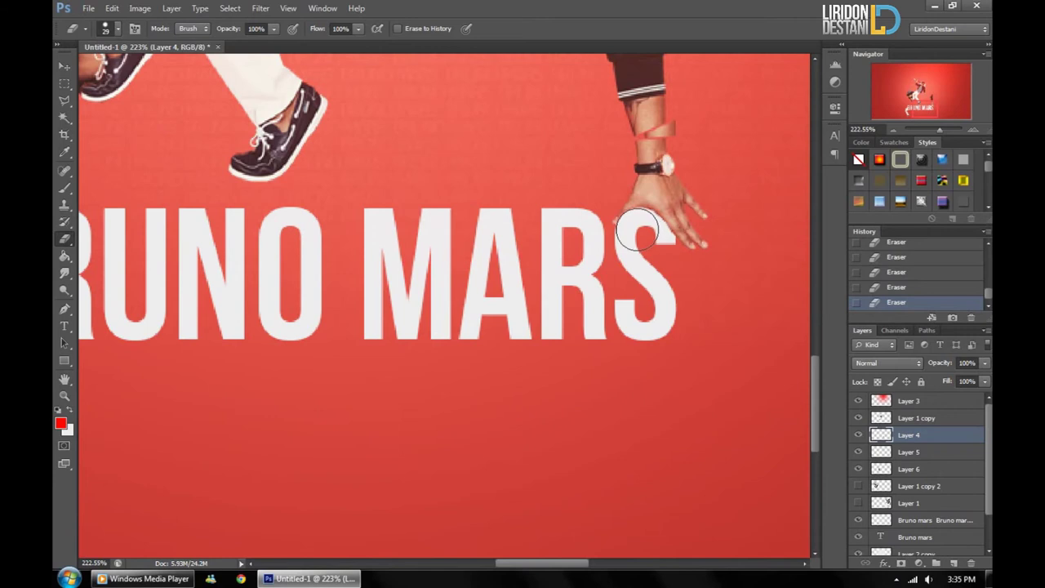
pyautogui.hotkey('ctrl', '0')
pyautogui.hotkey('ctrl', '1')
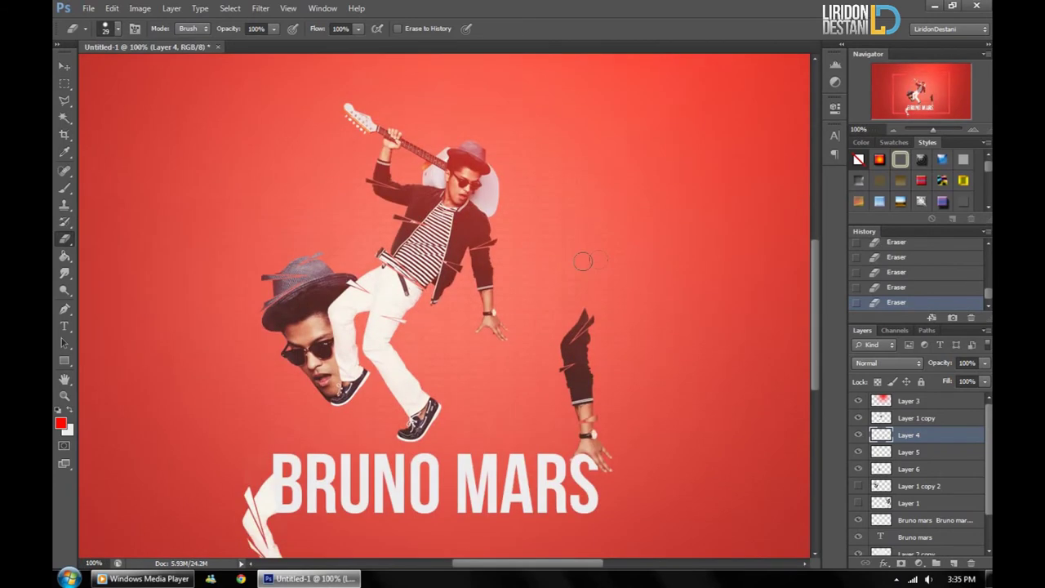
pyautogui.press('v')
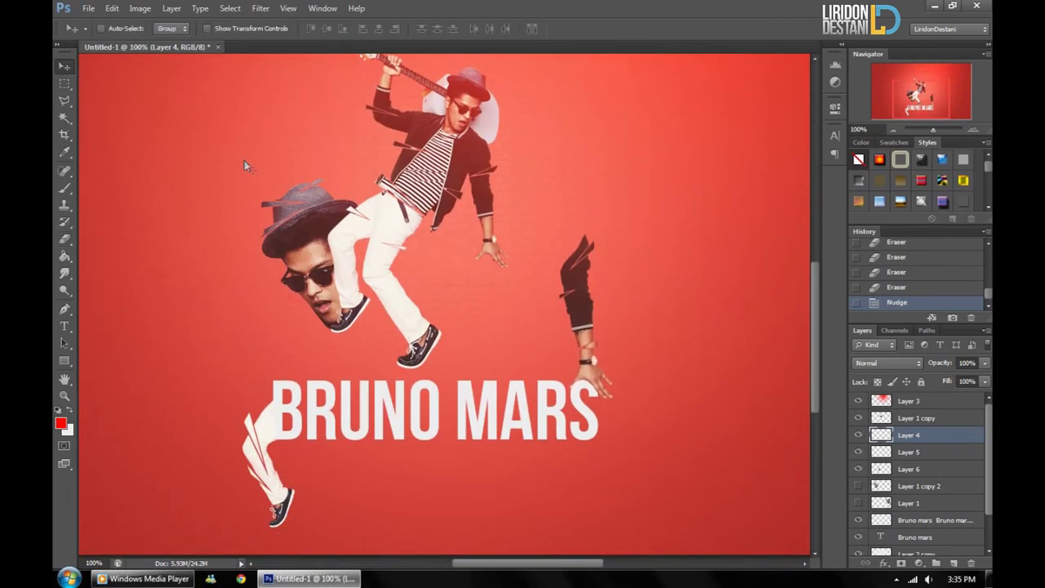
pyautogui.scroll(5, 690, 367)
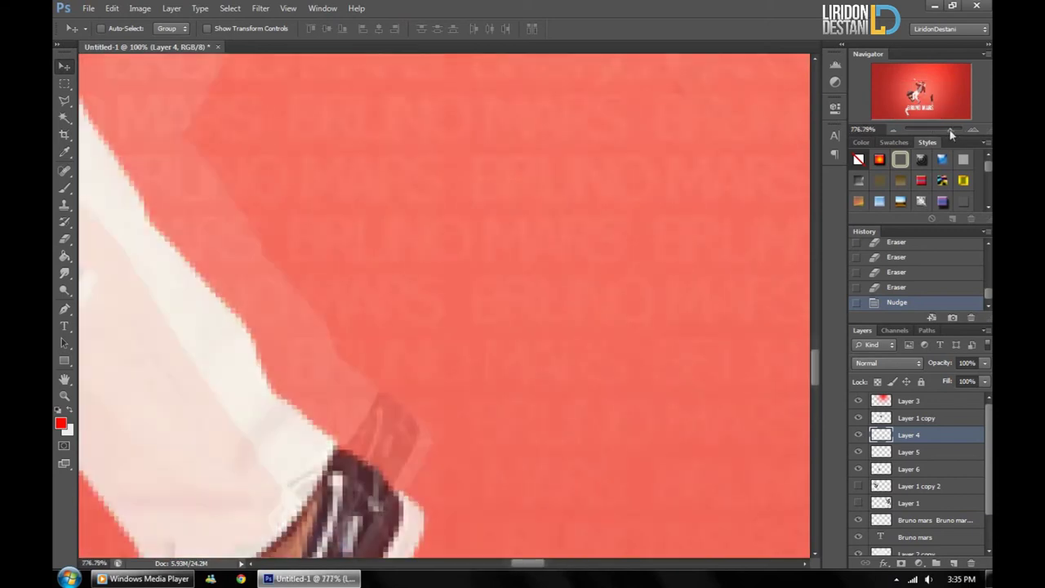
pyautogui.hotkey('alt', 'Right')
# Nudge the Layer 4 copy down and give it a near-black Color Overlay
pyautogui.press('Down')
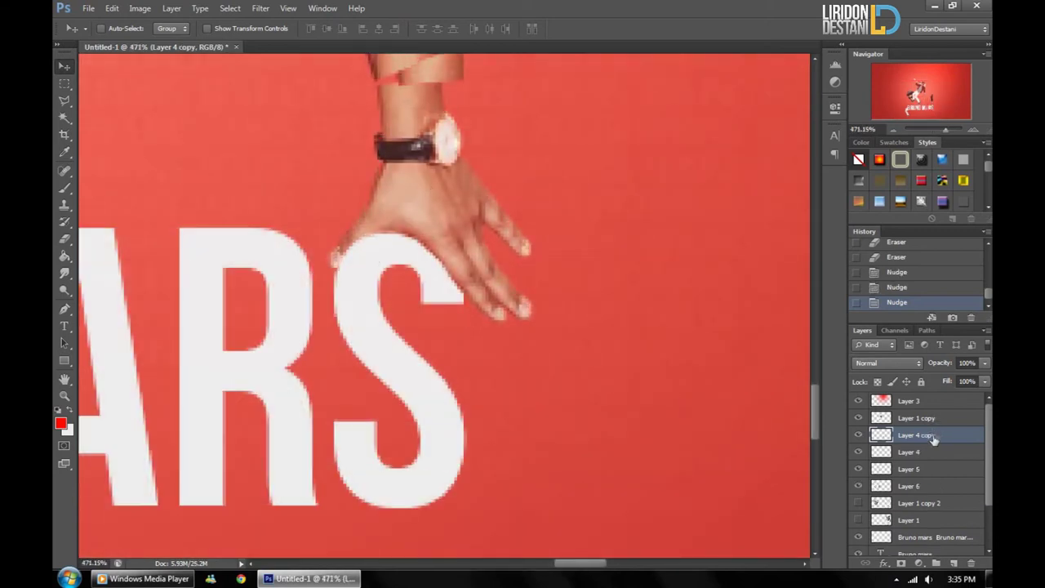
pyautogui.doubleClick(956, 435)
pyautogui.click(780, 329)
pyautogui.click(886, 266)
pyautogui.click(886, 310)
# Apply Gaussian Blur to the dark copy and set its opacity to 79%
pyautogui.click(261, 8)
pyautogui.click(469, 227)
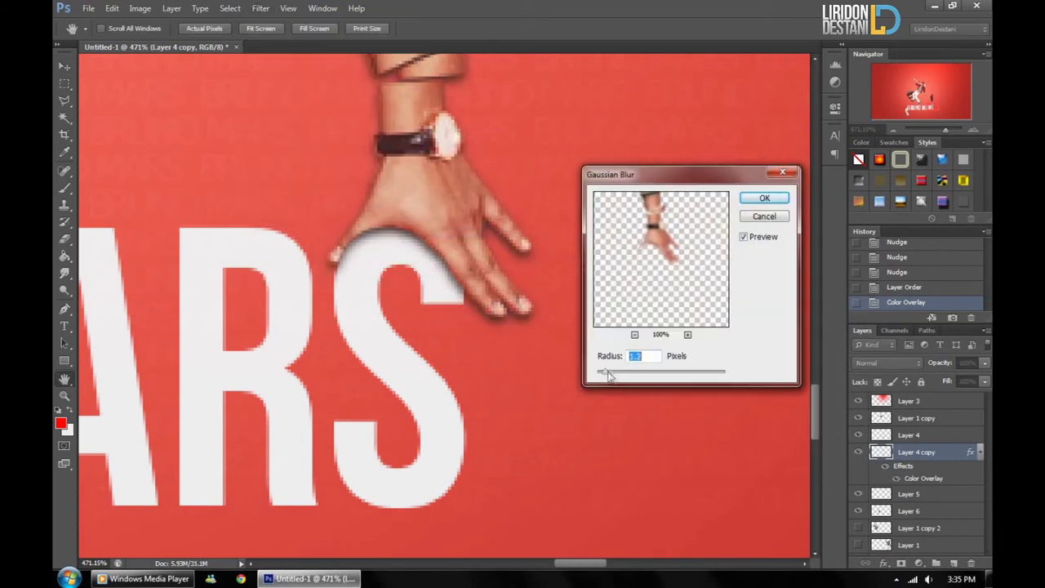
pyautogui.press('Return')
pyautogui.press('v')
pyautogui.press('7')
pyautogui.press('9')
pyautogui.hotkey('ctrl', '1')
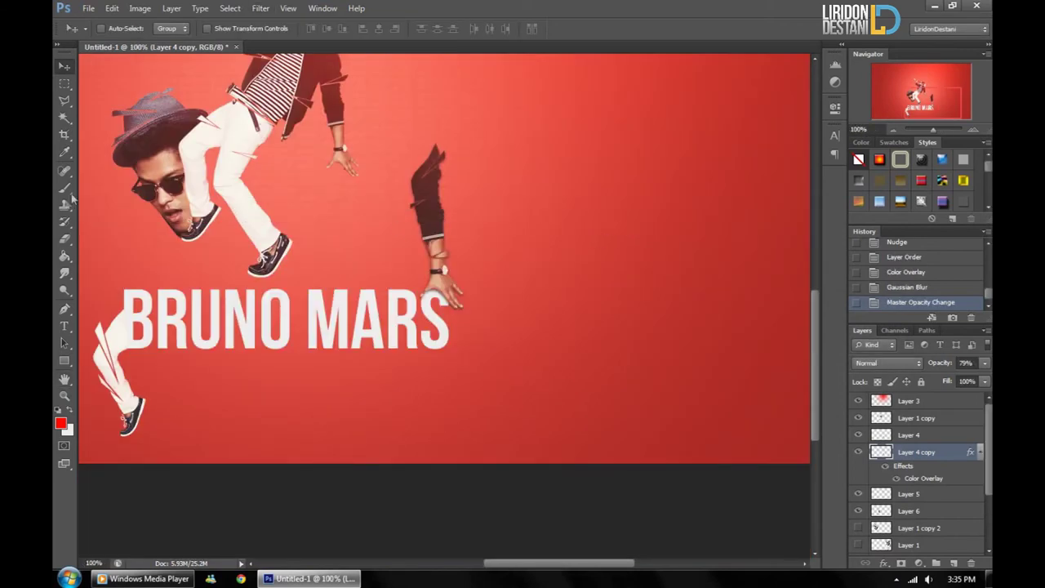
# Erase excess shadow around the hand, switching to a 19 px eraser
pyautogui.click(64, 238)
pyautogui.moveTo(429, 291)
pyautogui.mouseDown()
pyautogui.moveTo(416, 286)
pyautogui.moveTo(459, 304)
pyautogui.mouseUp()
pyautogui.scroll(-2, 498, 284)
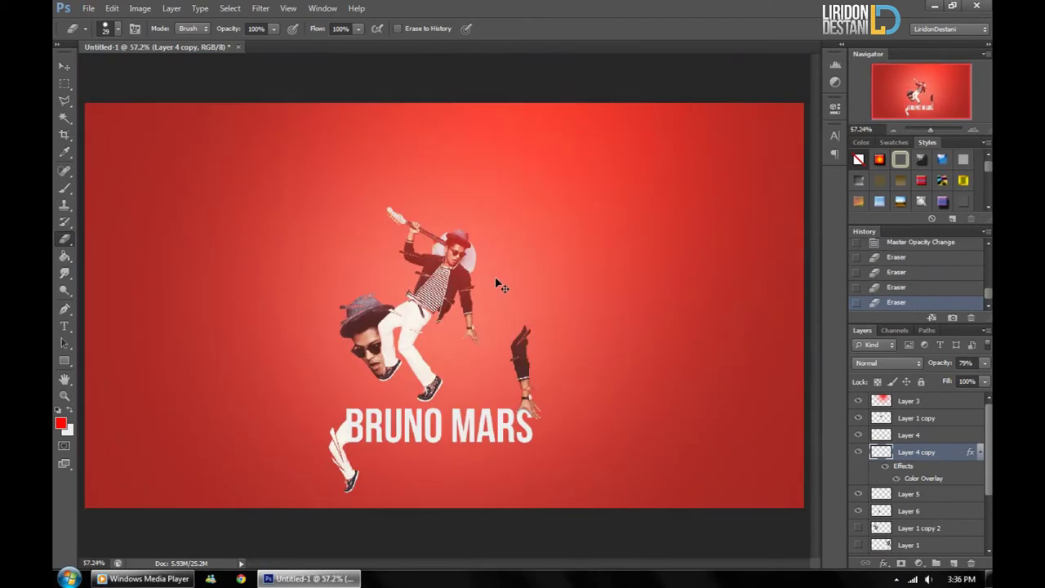
pyautogui.scroll(5, 466, 240)
pyautogui.click(120, 28)
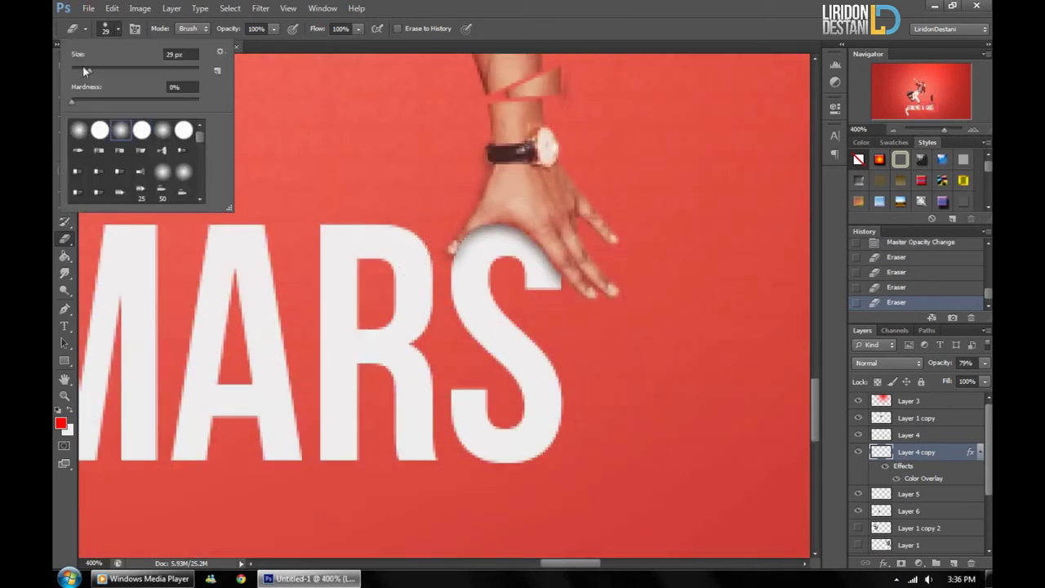
pyautogui.doubleClick(122, 129)
pyautogui.click(466, 245)
pyautogui.scroll(2, 568, 179)
pyautogui.scroll(2, 568, 178)
pyautogui.scroll(3, 539, 163)
pyautogui.hotkey('ctrl', '0')
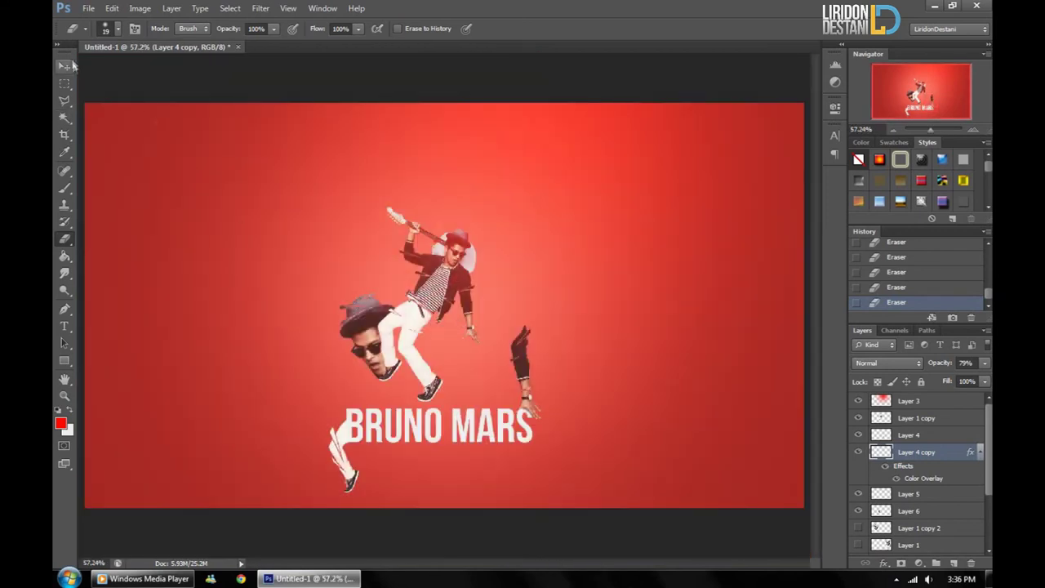
# Toggle the head layer's visibility, select the Layer 1 copy, and add a new empty layer
pyautogui.press('v')
pyautogui.scroll(-1, 912, 490)
pyautogui.click(862, 497)
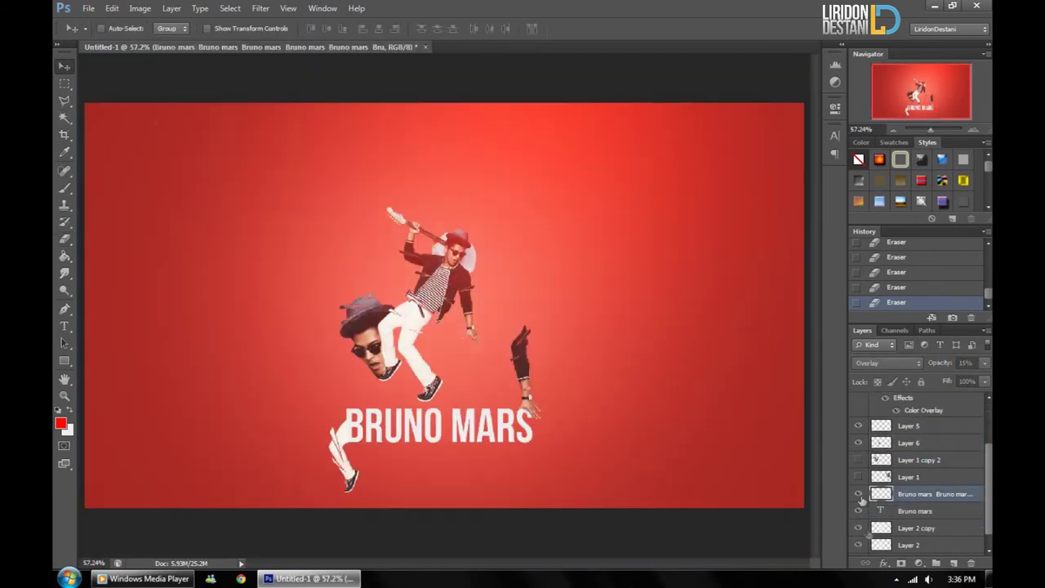
pyautogui.click(915, 401)
pyautogui.scroll(2, 915, 401)
pyautogui.click(858, 419)
pyautogui.hotkey('ctrl', 'shift', 'alt', 'n')
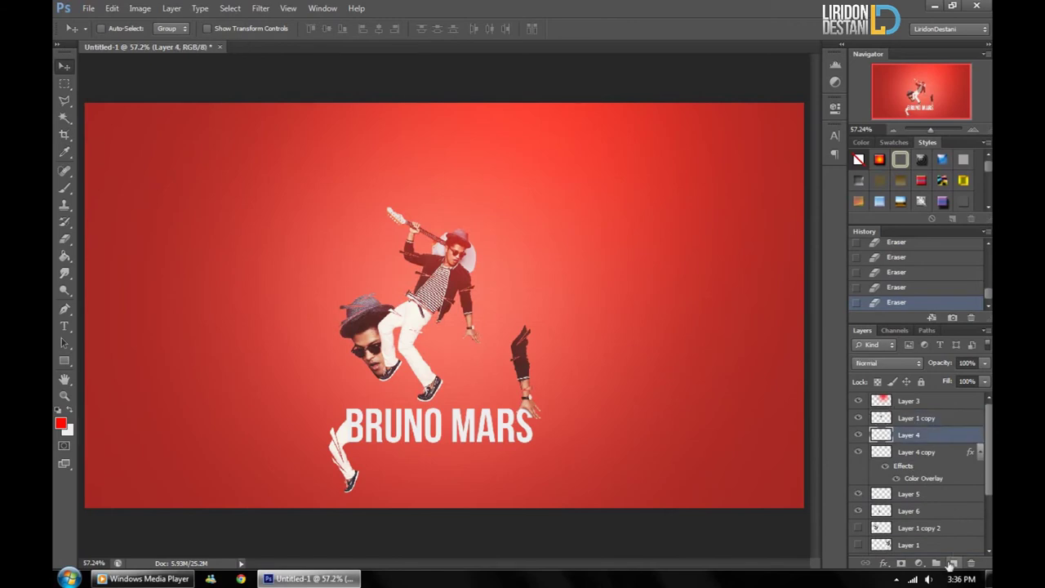
# Set the foreground colour to black (000000) and discard the empty new layer
pyautogui.scroll(5, 409, 372)
pyautogui.press('b')
pyautogui.click(61, 423)
pyautogui.write('000000')
pyautogui.press('Return')
pyautogui.press('v')
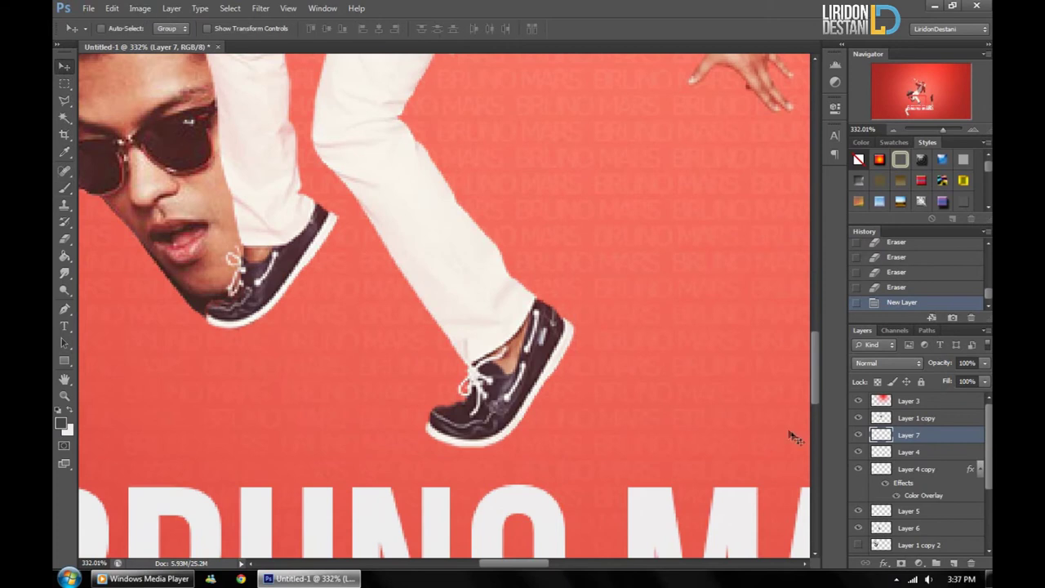
pyautogui.hotkey('ctrl', 'z')
# Duplicate the figure layer, flip the copy vertically, and move it below the shoe
pyautogui.click(916, 417)
pyautogui.hotkey('ctrl', 'j')
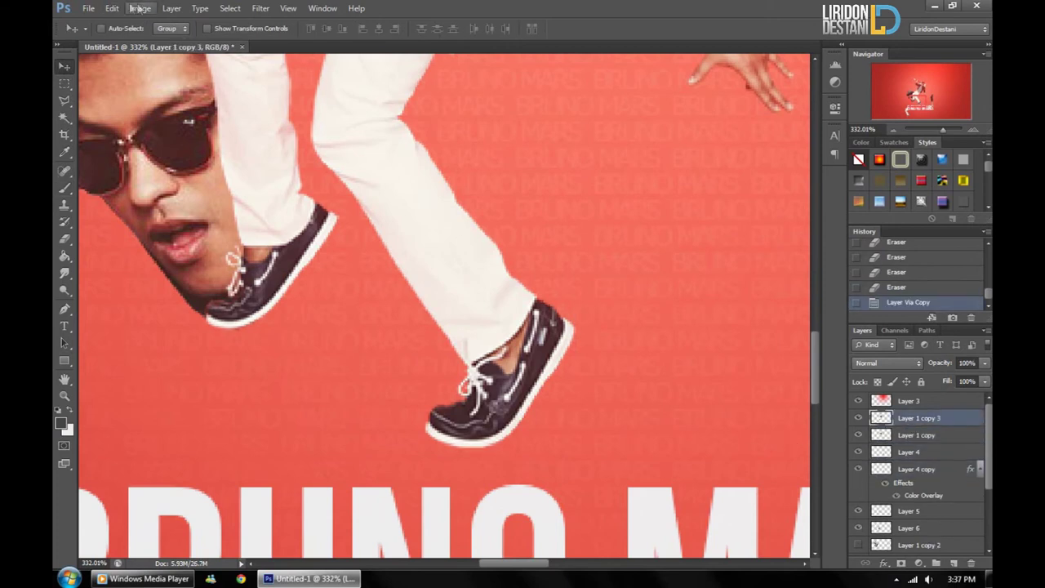
pyautogui.click(112, 9)
pyautogui.click(342, 419)
pyautogui.moveTo(541, 204)
pyautogui.mouseDown()
pyautogui.moveTo(541, 450)
pyautogui.moveTo(538, 383)
pyautogui.mouseUp()
pyautogui.hotkey('ctrl', '0')
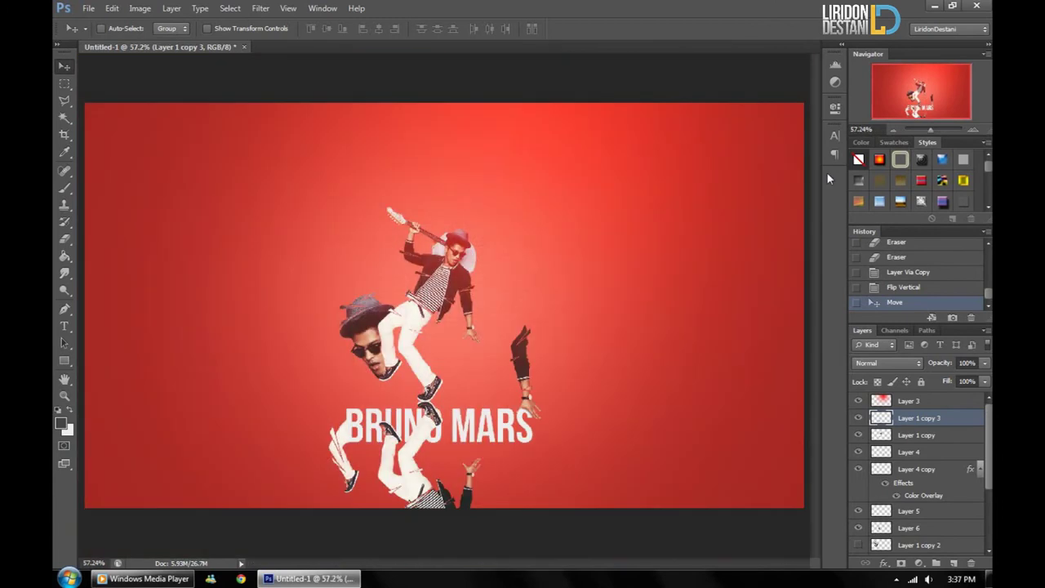
# Erase the flipped copy with a soft eraser, leaving only the part under the shoe
pyautogui.press('e')
pyautogui.click(106, 28)
pyautogui.moveTo(417, 499)
pyautogui.mouseDown()
pyautogui.moveTo(438, 463)
pyautogui.moveTo(425, 412)
pyautogui.mouseUp()
pyautogui.press('v')
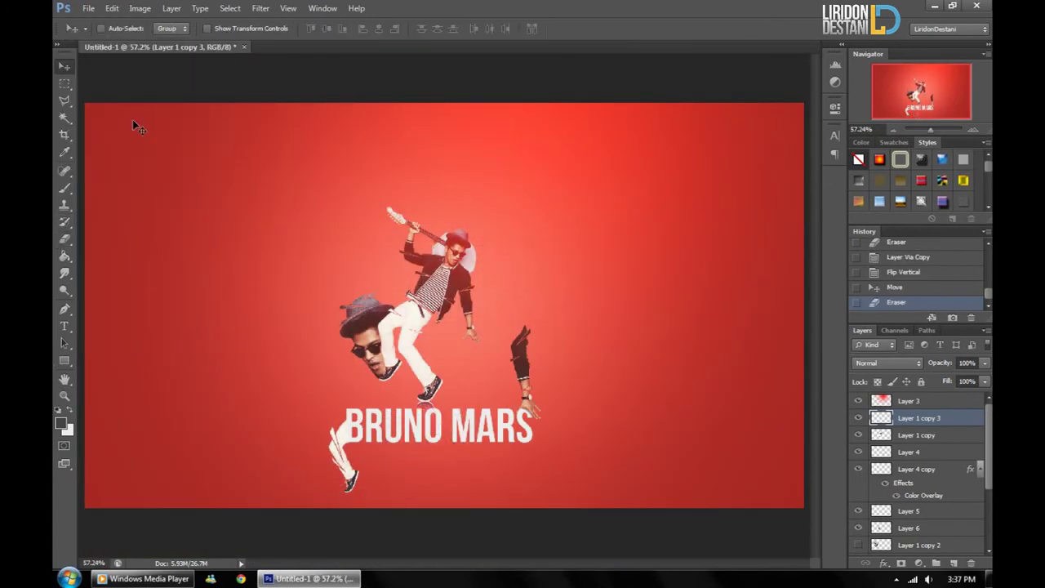
pyautogui.hotkey('ctrl', '+')
pyautogui.hotkey('ctrl', '+')
pyautogui.hotkey('ctrl', '+')
pyautogui.scroll(-10, 133, 119)
# Warp the reflection so it bends up to meet the shoe's sole
pyautogui.click(112, 8)
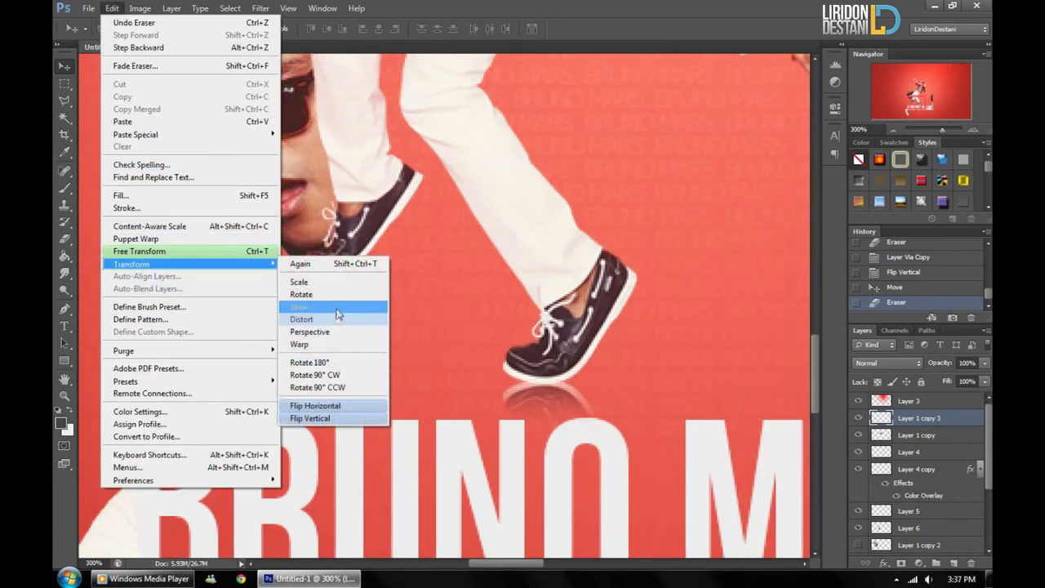
pyautogui.click(314, 347)
pyautogui.moveTo(340, 379)
pyautogui.mouseDown()
pyautogui.moveTo(350, 296)
pyautogui.moveTo(336, 259)
pyautogui.mouseUp()
pyautogui.moveTo(648, 439); pyautogui.dragTo(650, 448)
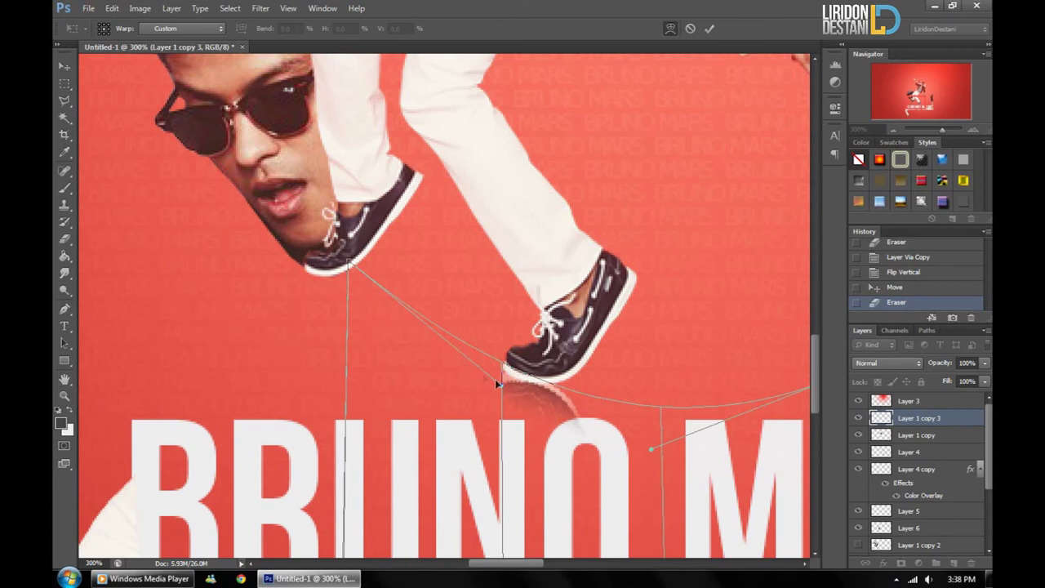
pyautogui.moveTo(483, 374); pyautogui.dragTo(419, 289)
pyautogui.moveTo(347, 265); pyautogui.dragTo(393, 237)
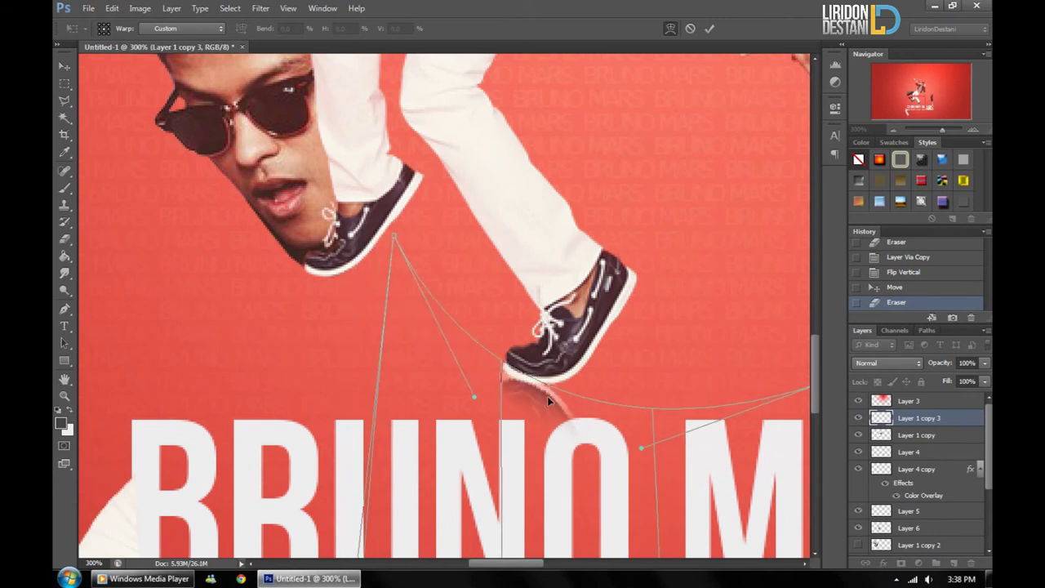
pyautogui.click(65, 66)
pyautogui.press('Return')
# Nudge the reflection up and soften its lower edge with the eraser
pyautogui.scroll(-3, 339, 266)
pyautogui.press('Up')
pyautogui.press('e')
pyautogui.click(118, 29)
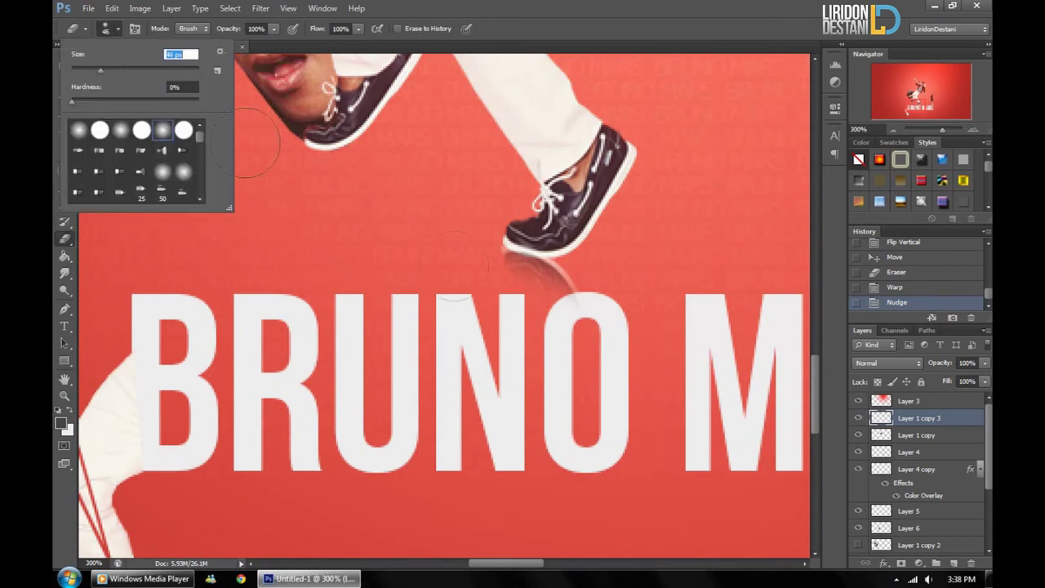
pyautogui.moveTo(514, 282); pyautogui.dragTo(564, 327)
pyautogui.press('v')
pyautogui.hotkey('ctrl', '0')
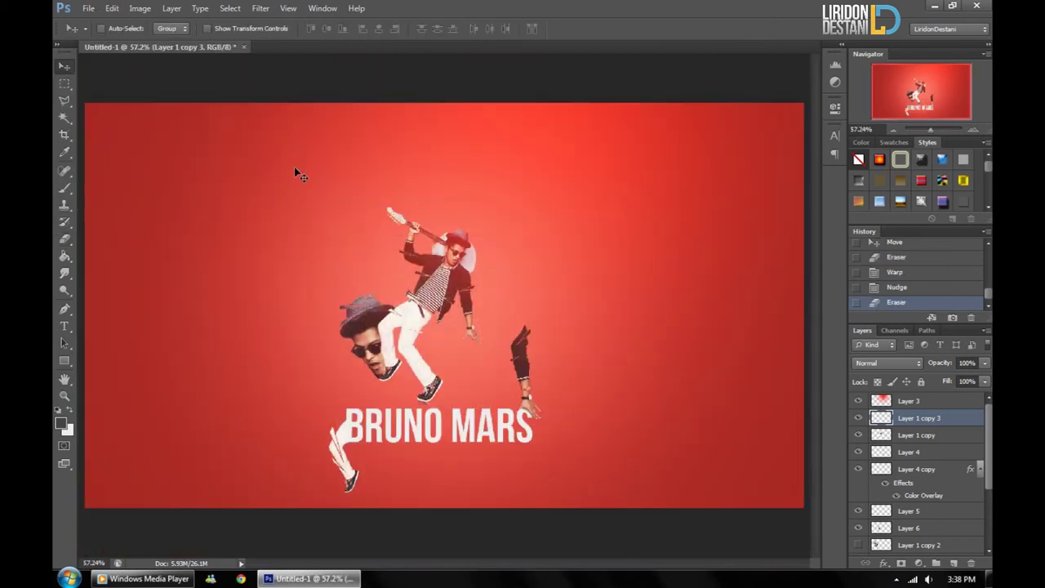
pyautogui.click(881, 401)
pyautogui.scroll(-3, 914, 457)
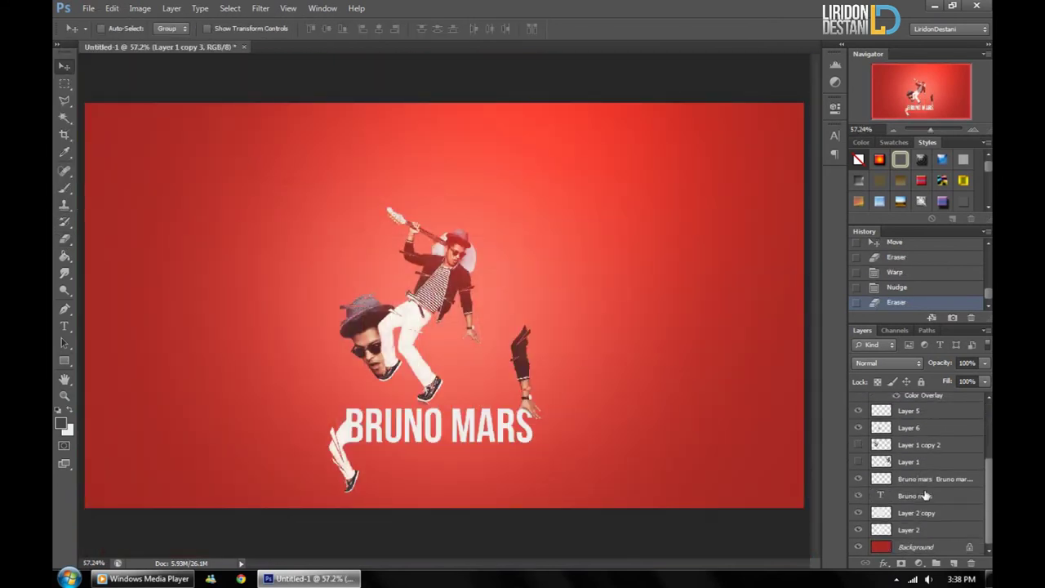
# Stamp the visible artwork into a new top layer and enlarge it to 147%
pyautogui.keyDown('shift'); pyautogui.click(915, 495); pyautogui.keyUp('shift')
pyautogui.moveTo(574, 388); pyautogui.dragTo(574, 368)
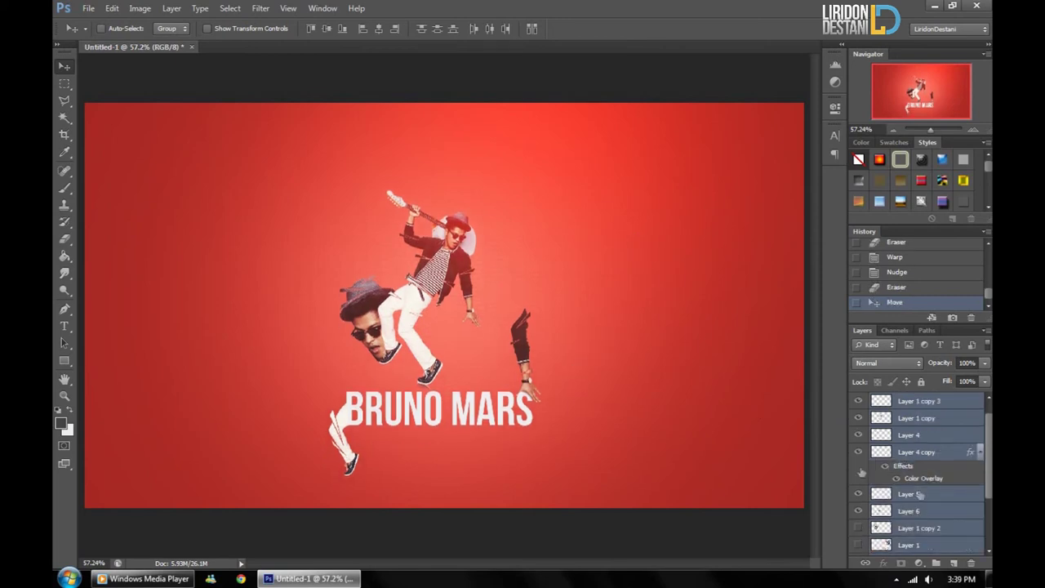
pyautogui.hotkey('ctrl', 'shift', 'alt', 'n')
pyautogui.hotkey('ctrl', 'shift', ']')
pyautogui.click(139, 9)
pyautogui.click(163, 194)
pyautogui.hotkey('ctrl', 't')
pyautogui.moveTo(341, 236); pyautogui.dragTo(355, 241)
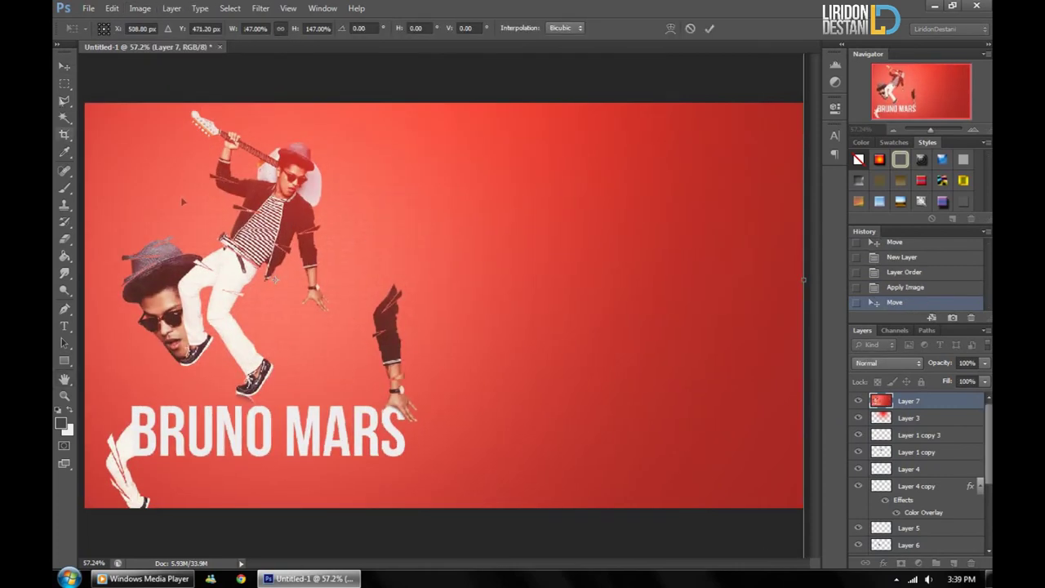
pyautogui.press('Return')
# Shift the large copy left and apply a Ripple distortion (93%, Medium)
pyautogui.press('e')
pyautogui.click(118, 29)
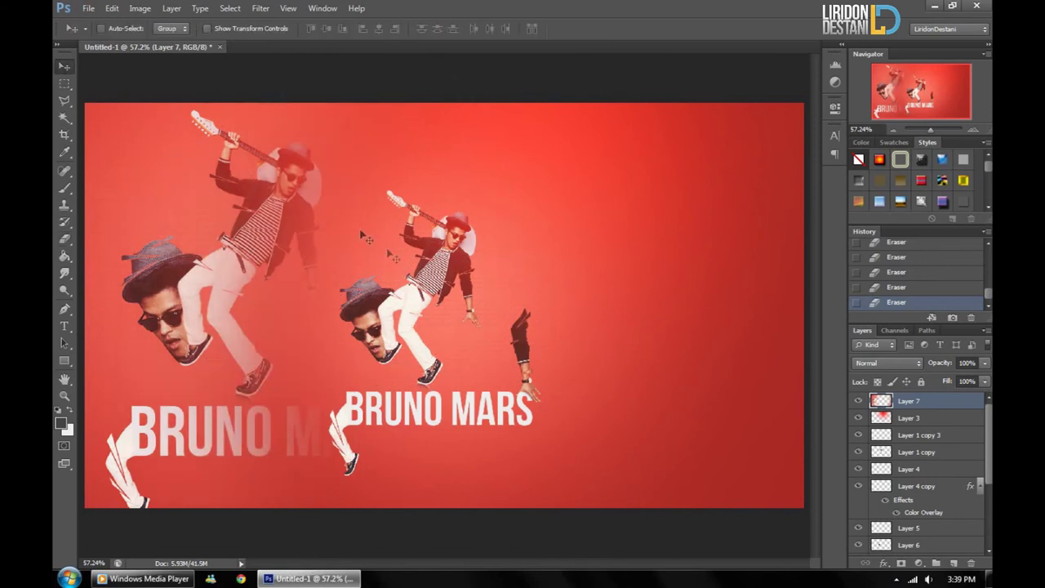
pyautogui.moveTo(360, 234); pyautogui.dragTo(353, 261)
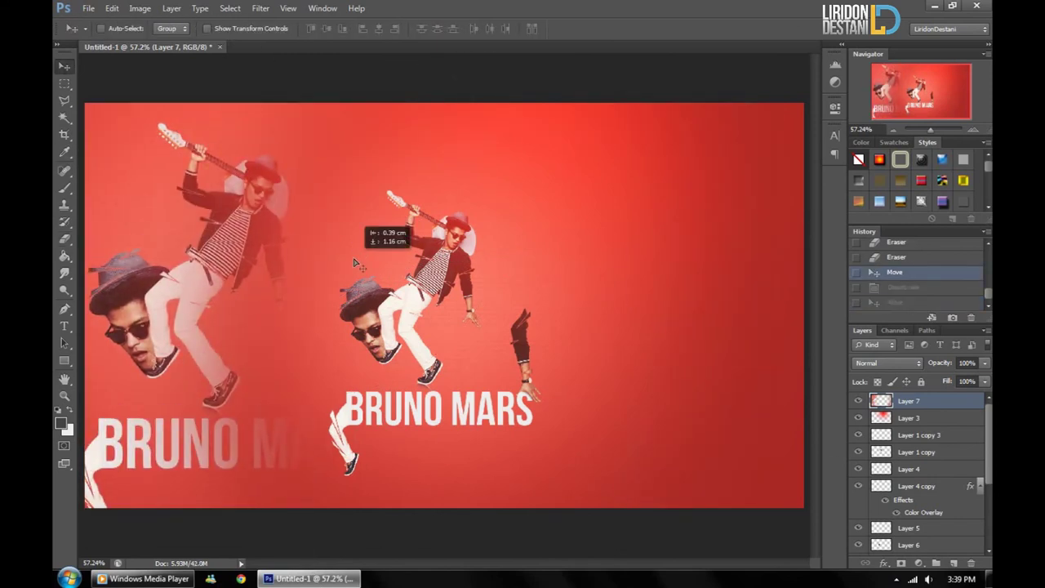
pyautogui.click(230, 8)
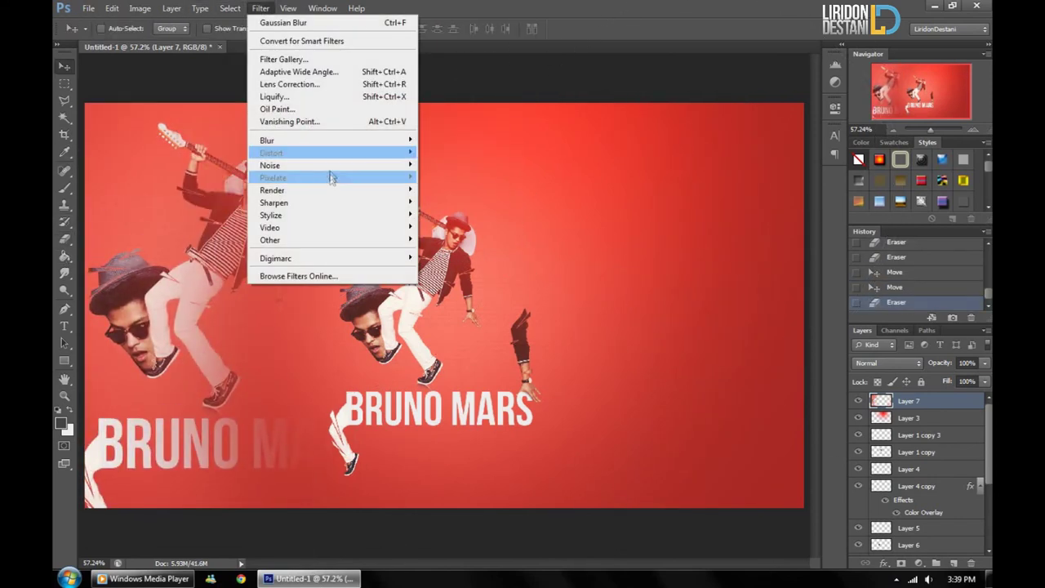
pyautogui.click(459, 194)
pyautogui.click(620, 133)
pyautogui.hotkey('ctrl', 'z')
pyautogui.click(260, 8)
pyautogui.click(460, 195)
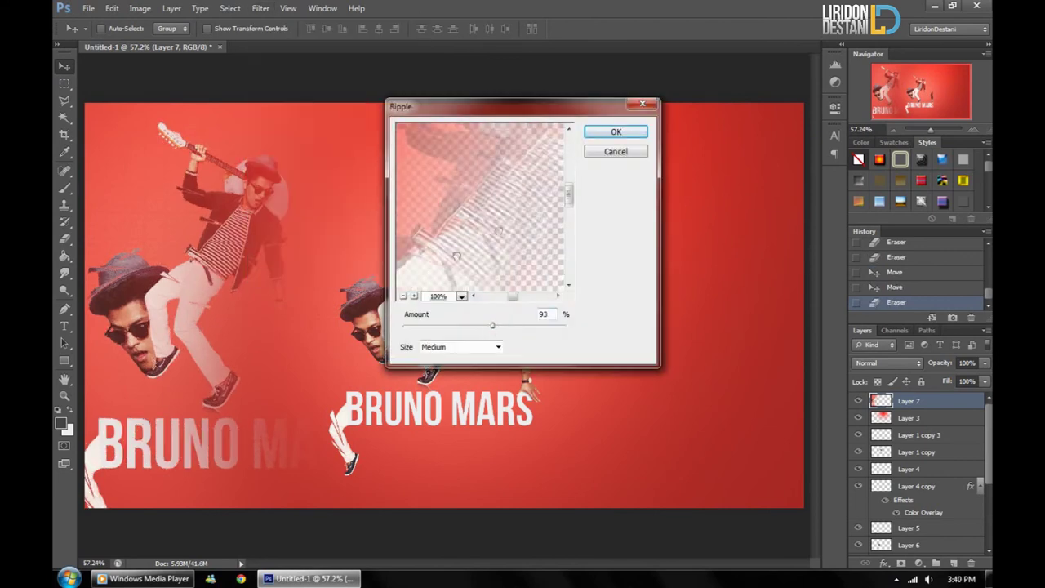
pyautogui.press('Return')
# Desaturate the ghost figure, drop it to 9% opacity, and place it near the left edge
pyautogui.moveTo(277, 233); pyautogui.dragTo(318, 265)
pyautogui.hotkey('ctrl', 'shift', 'u')
pyautogui.moveTo(933, 363); pyautogui.dragTo(866, 363)
pyautogui.moveTo(232, 352)
pyautogui.mouseDown()
pyautogui.moveTo(270, 308)
pyautogui.moveTo(262, 372)
pyautogui.mouseUp()
pyautogui.click(953, 562)
# Fill the new layer with the merged artwork via Apply Image and scale it up
pyautogui.click(140, 8)
pyautogui.click(199, 193)
pyautogui.click(637, 160)
pyautogui.hotkey('ctrl', 't')
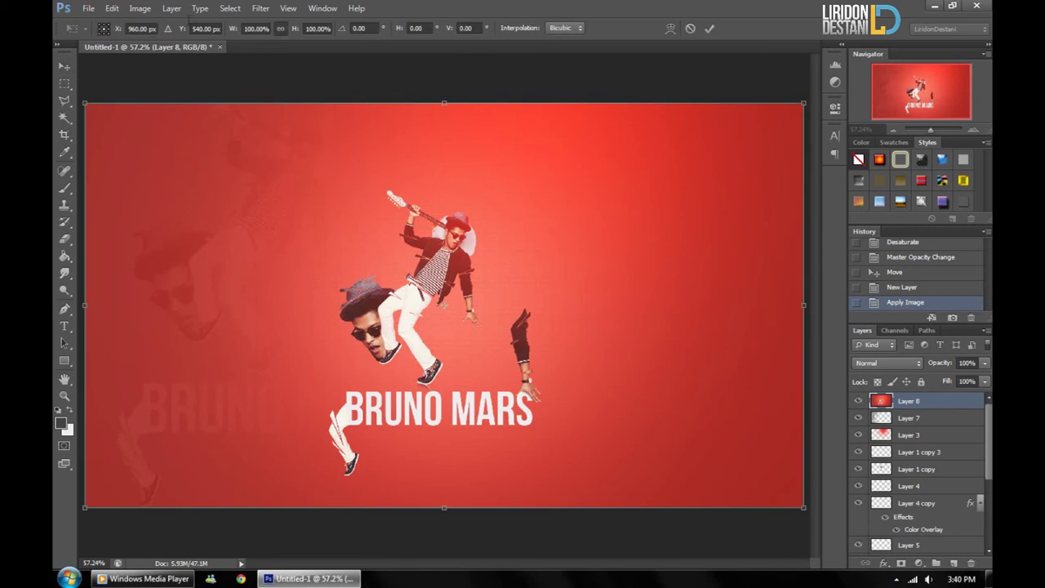
pyautogui.press('2')
pyautogui.press('7')
pyautogui.moveTo(322, 415)
pyautogui.mouseDown()
pyautogui.moveTo(266, 388)
pyautogui.moveTo(532, 412)
pyautogui.mouseUp()
pyautogui.click(65, 238)
# Erase the extras, desaturate the copy, and move the faint ghost to the right side
pyautogui.click(460, 224)
pyautogui.moveTo(523, 164); pyautogui.dragTo(572, 417)
pyautogui.press('v')
pyautogui.press('0')
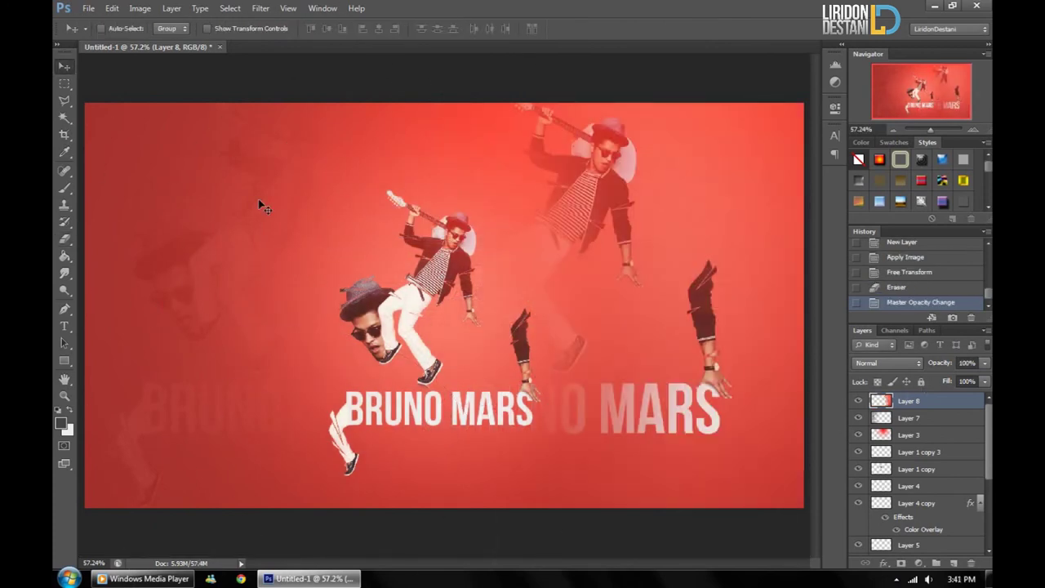
pyautogui.hotkey('ctrl', 'shift', 'u')
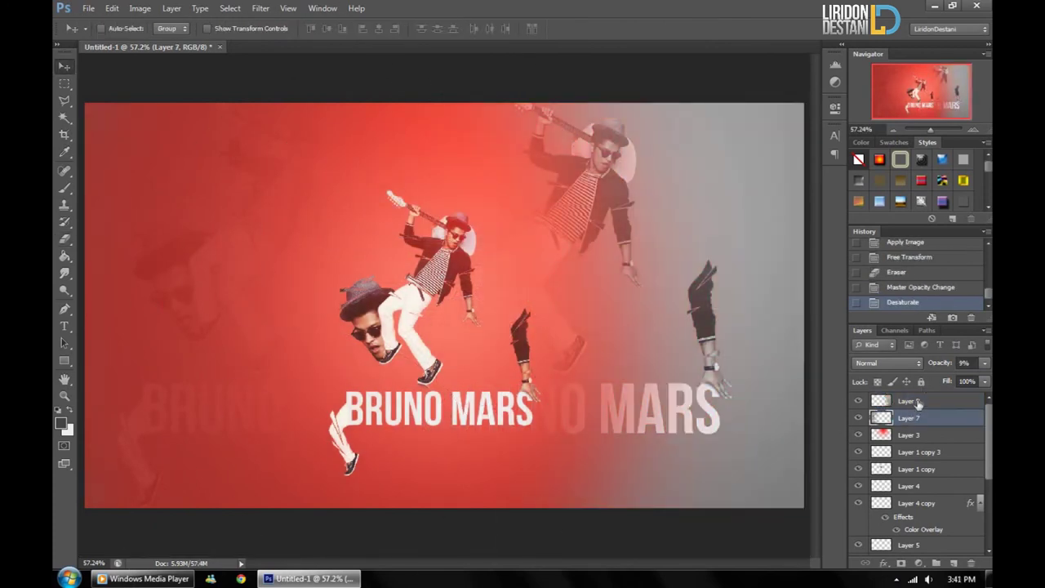
pyautogui.moveTo(927, 362)
pyautogui.mouseDown()
pyautogui.moveTo(549, 262)
pyautogui.moveTo(575, 268)
pyautogui.mouseUp()
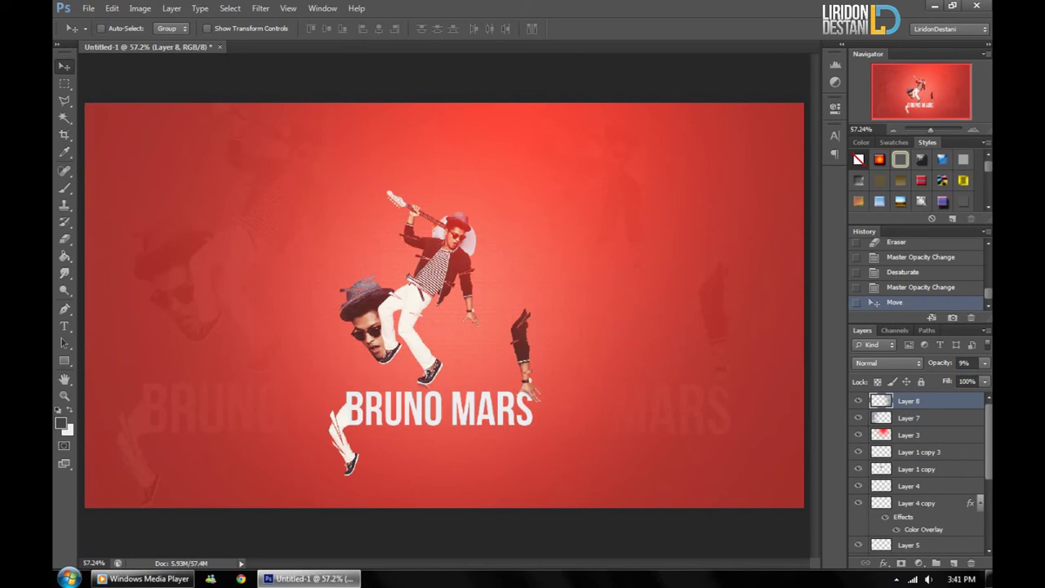
pyautogui.hotkey('ctrl', 'shift', 'alt', 'n')
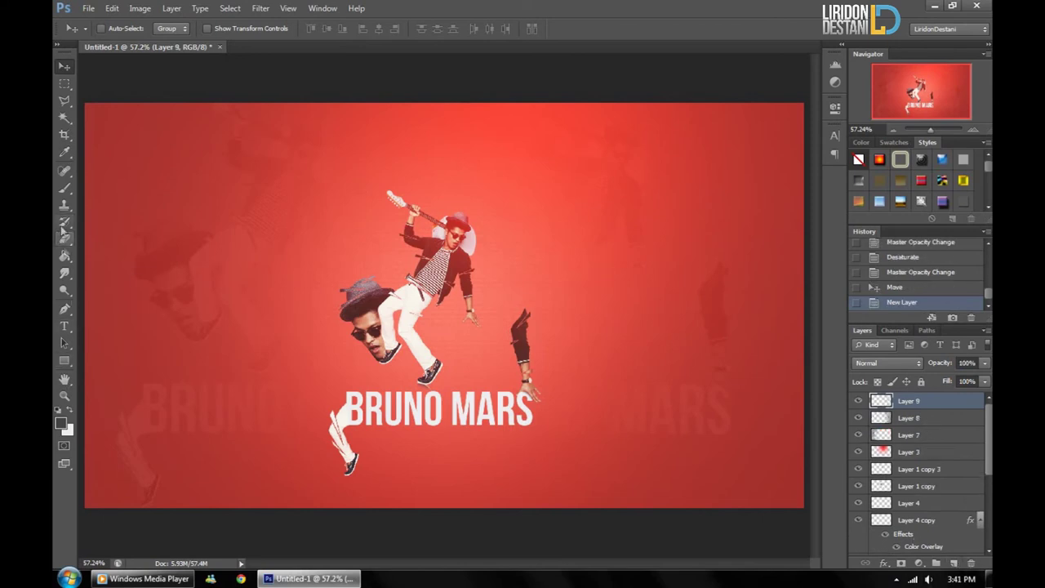
# Fill the new layer black and erase its centre with a 1589 px soft eraser
pyautogui.click(64, 255)
pyautogui.click(60, 423)
pyautogui.click(898, 292)
pyautogui.click(441, 302)
pyautogui.press('e')
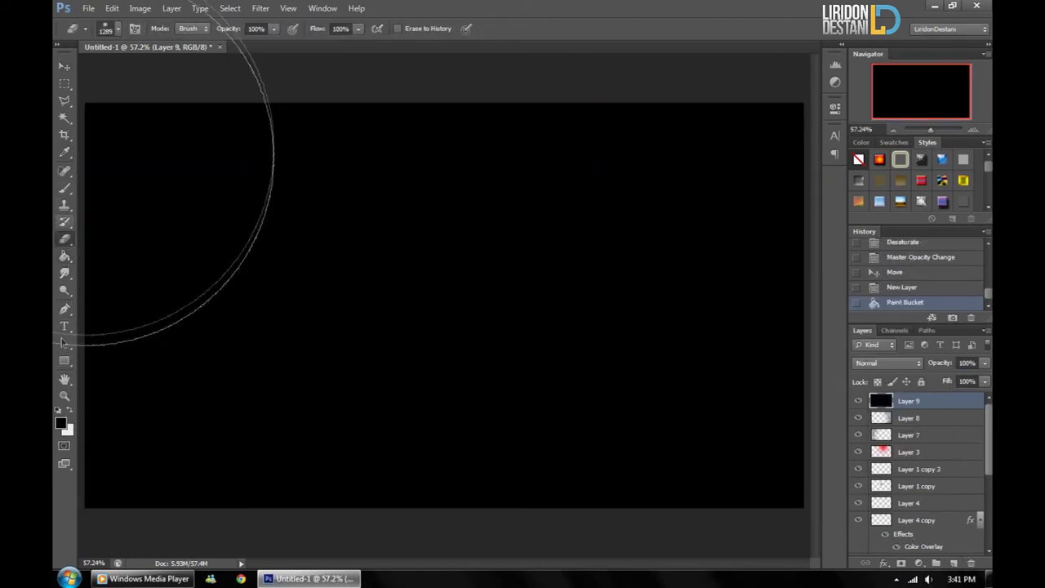
pyautogui.click(113, 29)
pyautogui.write('1589')
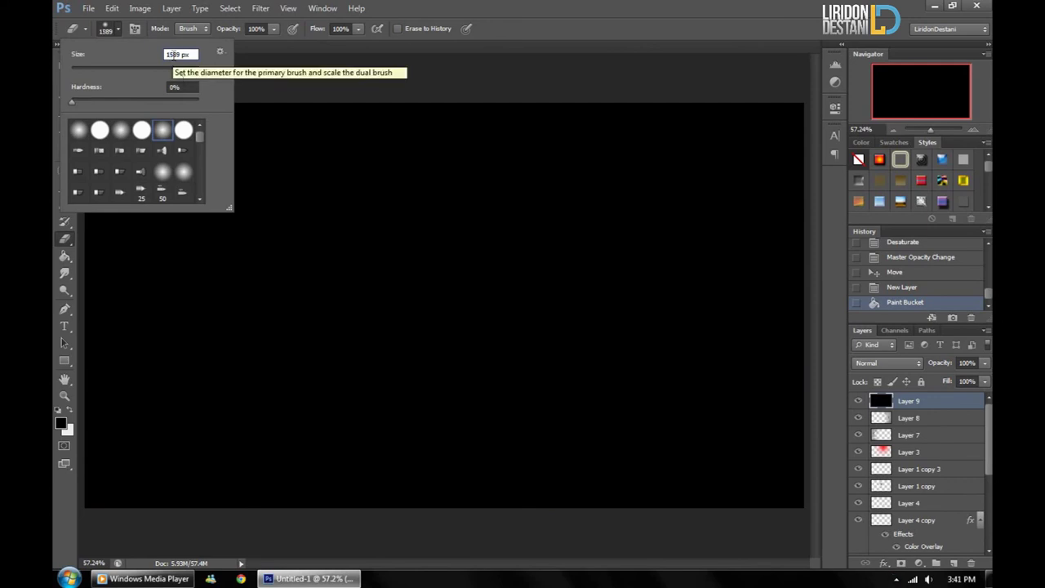
pyautogui.press('Return')
pyautogui.click(345, 276)
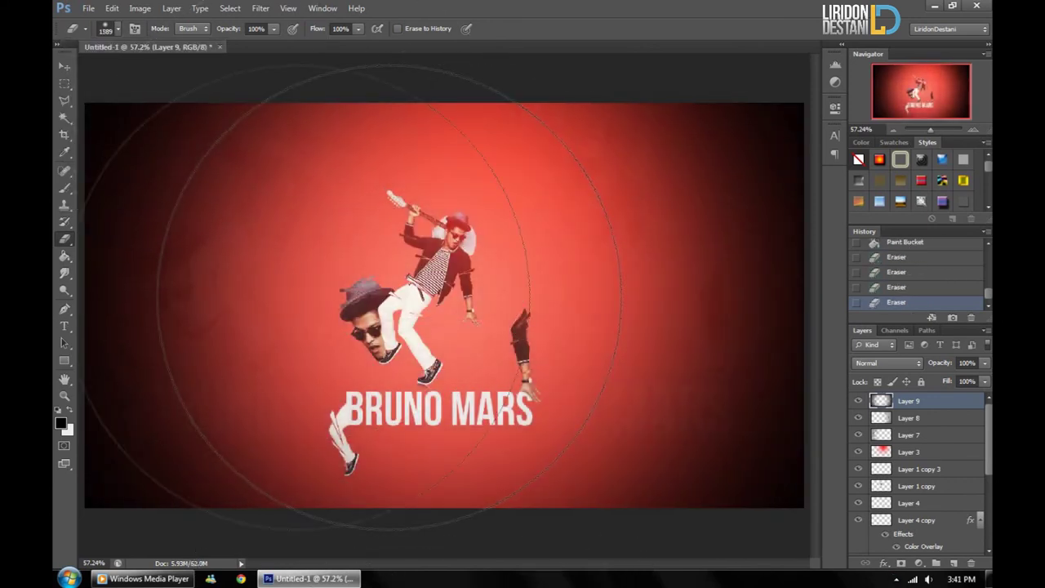
pyautogui.click(397, 327)
# Set the black vignette layer to Overlay blend mode at 82% opacity
pyautogui.press('v')
pyautogui.click(886, 363)
pyautogui.click(886, 59)
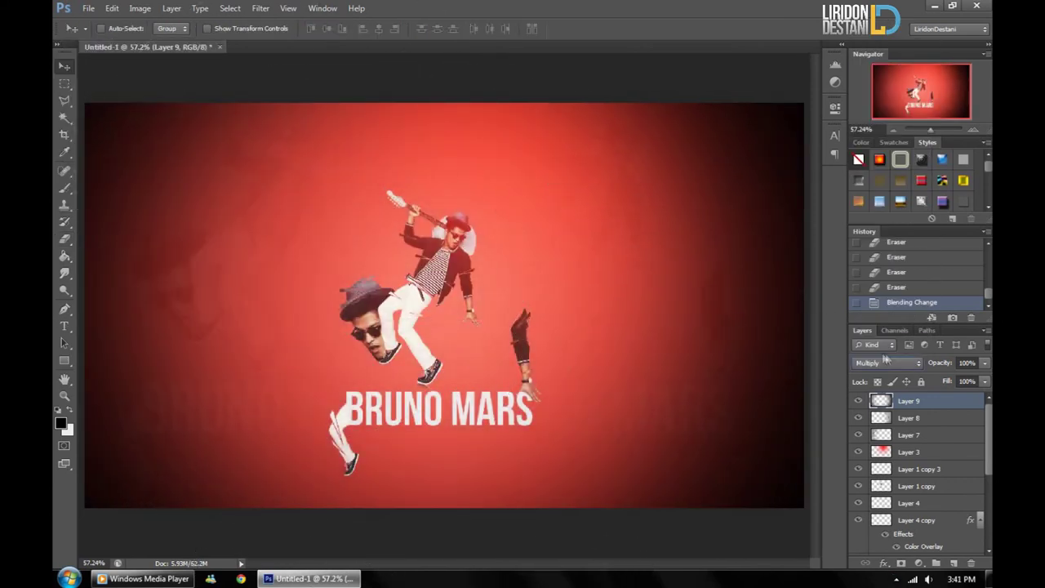
pyautogui.click(886, 362)
pyautogui.click(863, 183)
pyautogui.moveTo(939, 362); pyautogui.dragTo(932, 363)
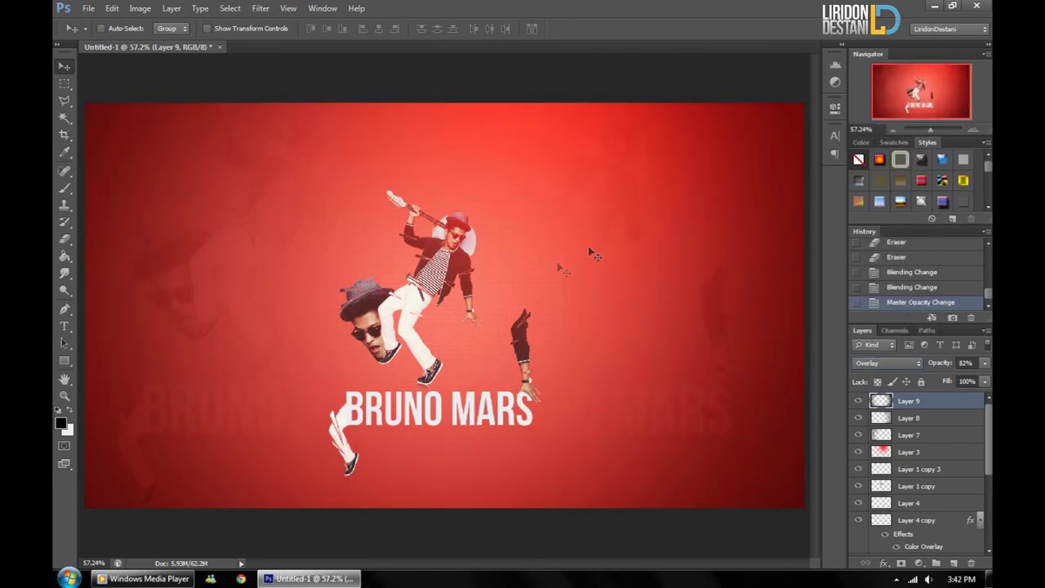
pyautogui.scroll(-5, 925, 492)
pyautogui.hotkey('ctrl', '1')
# Fade the repeated-text background layer to 13% opacity
pyautogui.click(966, 362)
pyautogui.write('13')
pyautogui.press('Return')
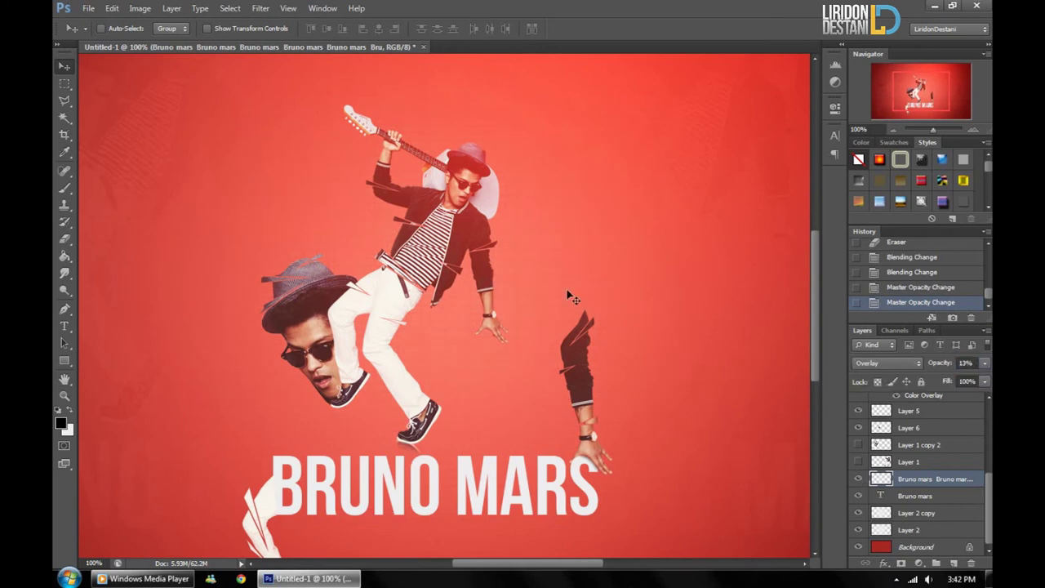
pyautogui.scroll(5, 915, 473)
# Add a desaturated Color-blended copy of the guitar figure and erase parts to restore colour
pyautogui.click(947, 487)
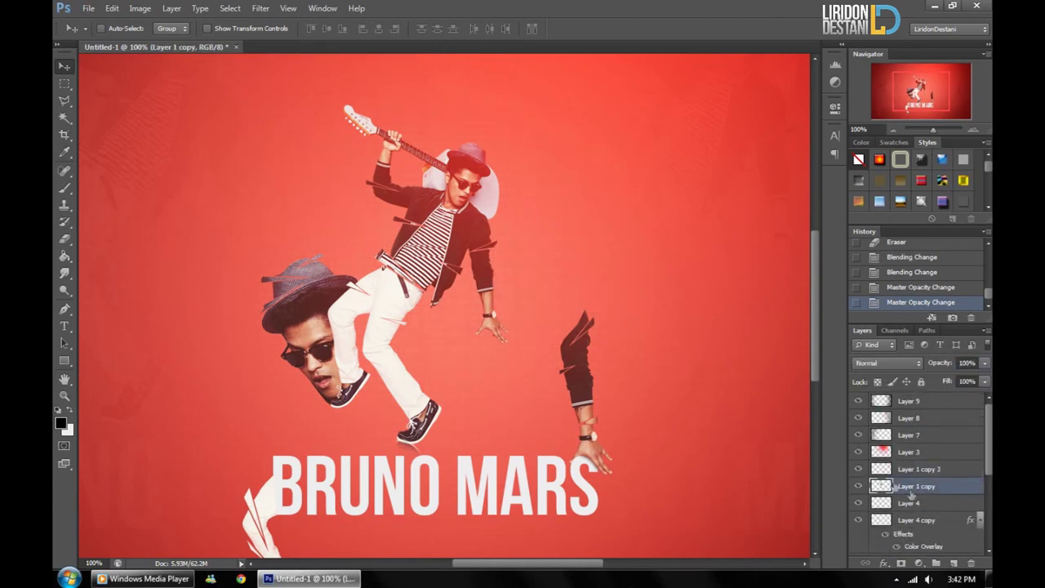
pyautogui.hotkey('ctrl', 'shift', 'u')
pyautogui.click(888, 362)
pyautogui.click(882, 349)
pyautogui.click(65, 238)
pyautogui.click(118, 28)
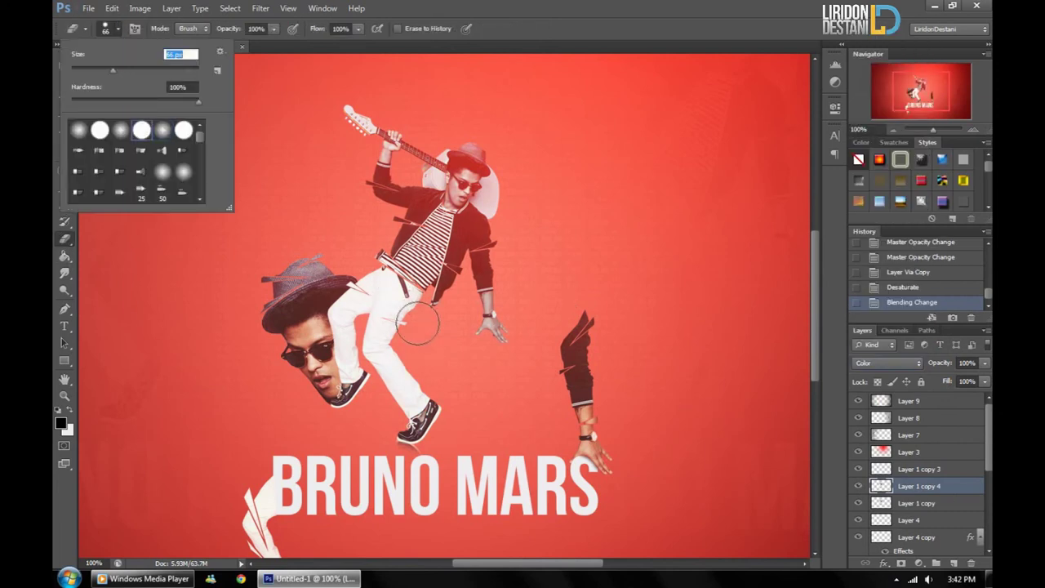
pyautogui.moveTo(409, 310); pyautogui.dragTo(424, 335)
pyautogui.moveTo(384, 278); pyautogui.dragTo(416, 318)
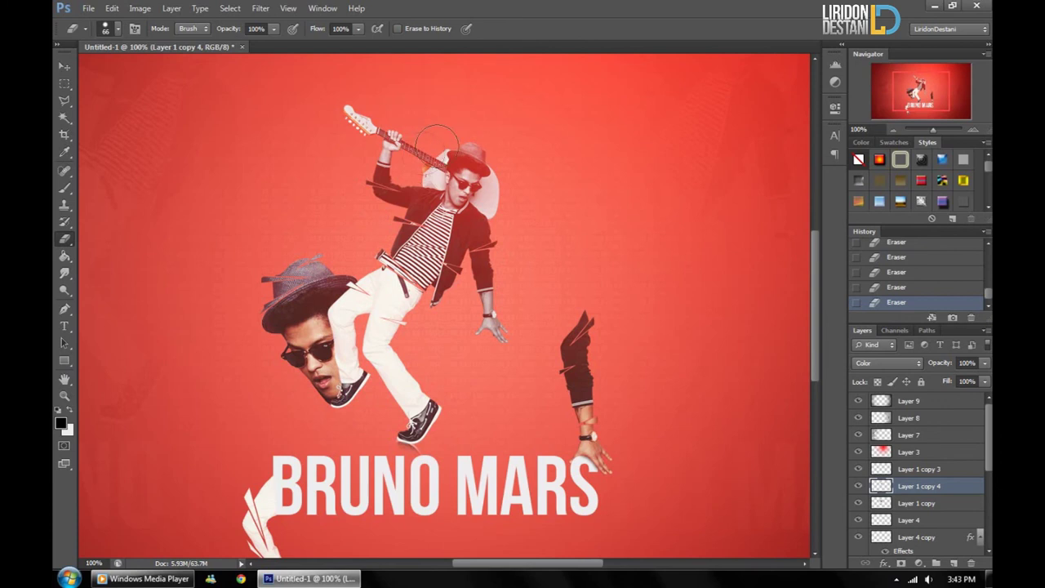
pyautogui.scroll(5, 537, 179)
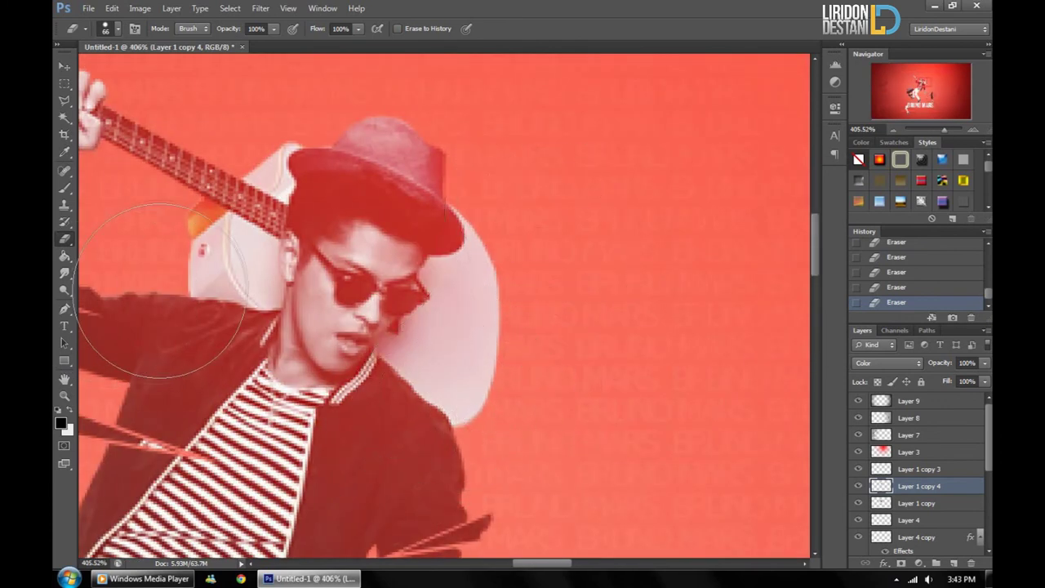
pyautogui.hotkey('ctrl', '1')
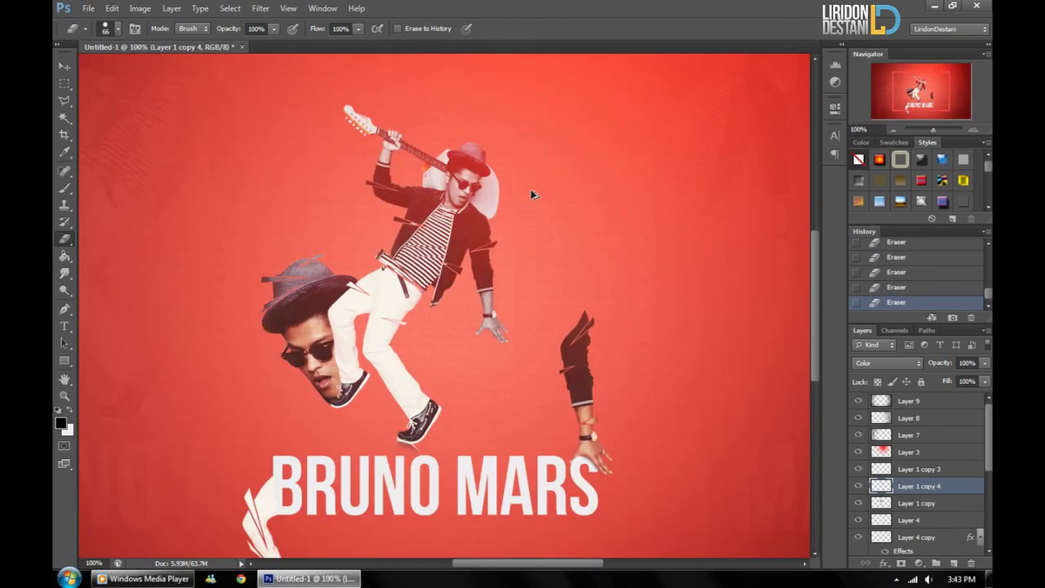
# Duplicate the arm piece, desaturate the copy, and erase part of its grey
pyautogui.press('v')
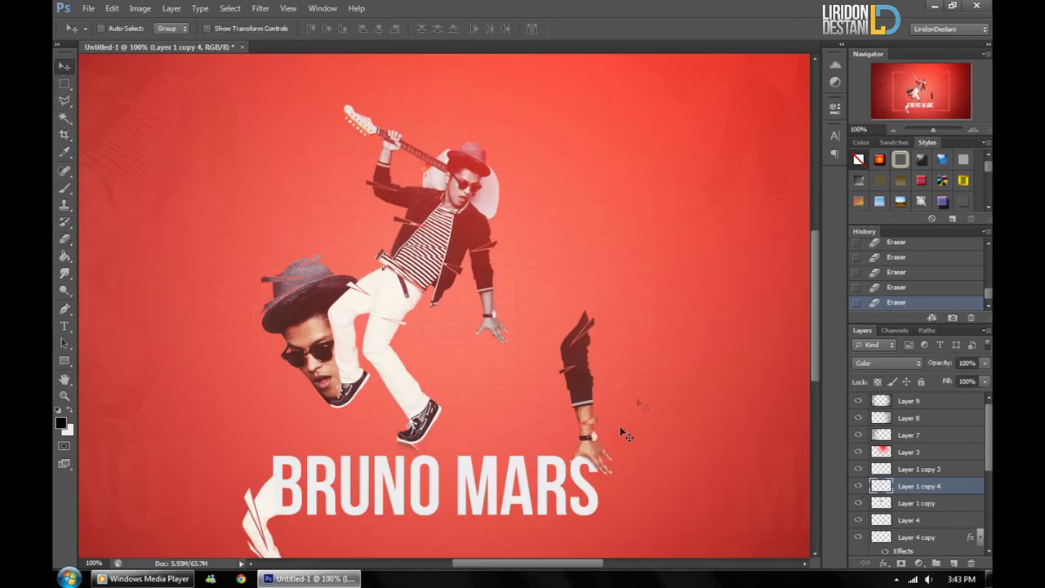
pyautogui.scroll(-2, 695, 351)
pyautogui.scroll(-1, 695, 350)
pyautogui.click(902, 504)
pyautogui.click(899, 521)
pyautogui.hotkey('ctrl', 'j')
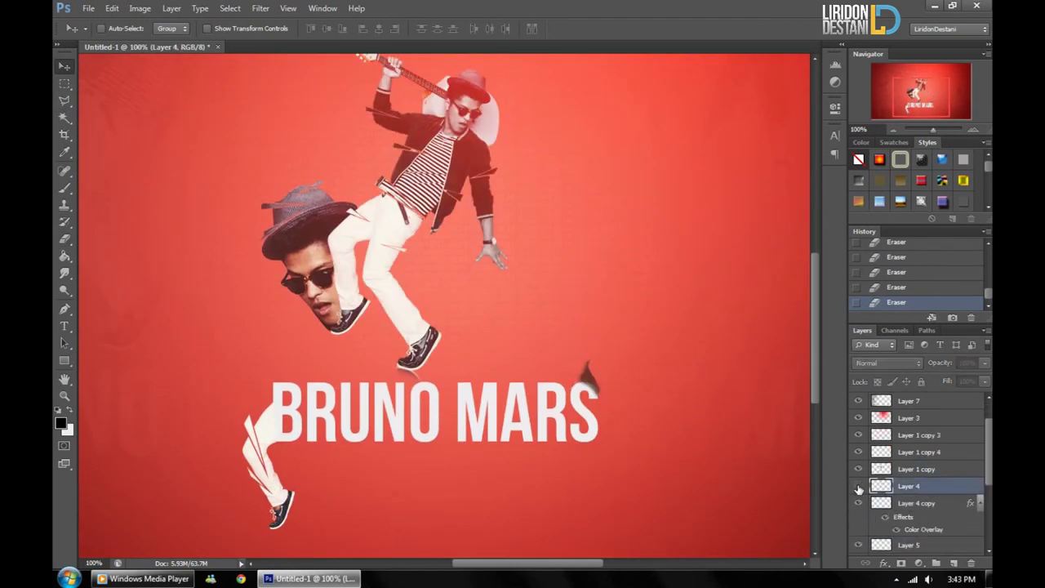
pyautogui.hotkey('ctrl', 'shift', 'u')
pyautogui.click(66, 238)
pyautogui.moveTo(578, 294); pyautogui.dragTo(587, 306)
# Duplicate the lower-left leg piece, desaturate the copy, and erase grey from the lower leg
pyautogui.click(558, 301)
pyautogui.scroll(-2, 914, 474)
pyautogui.click(914, 546)
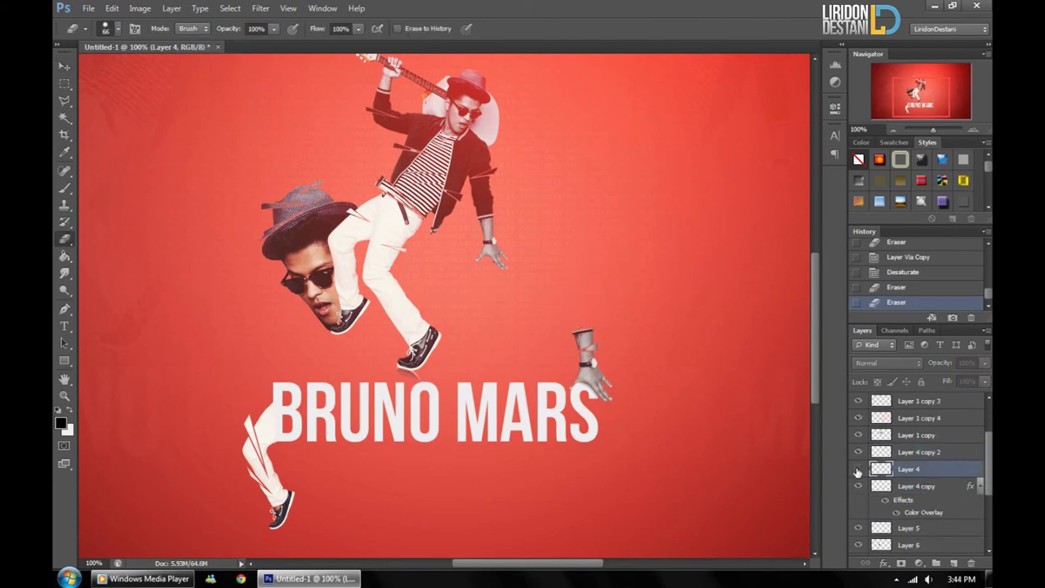
pyautogui.scroll(-2, 915, 490)
pyautogui.click(859, 494)
pyautogui.click(896, 494)
pyautogui.hotkey('ctrl', 'j')
pyautogui.hotkey('ctrl', 'shift', 'u')
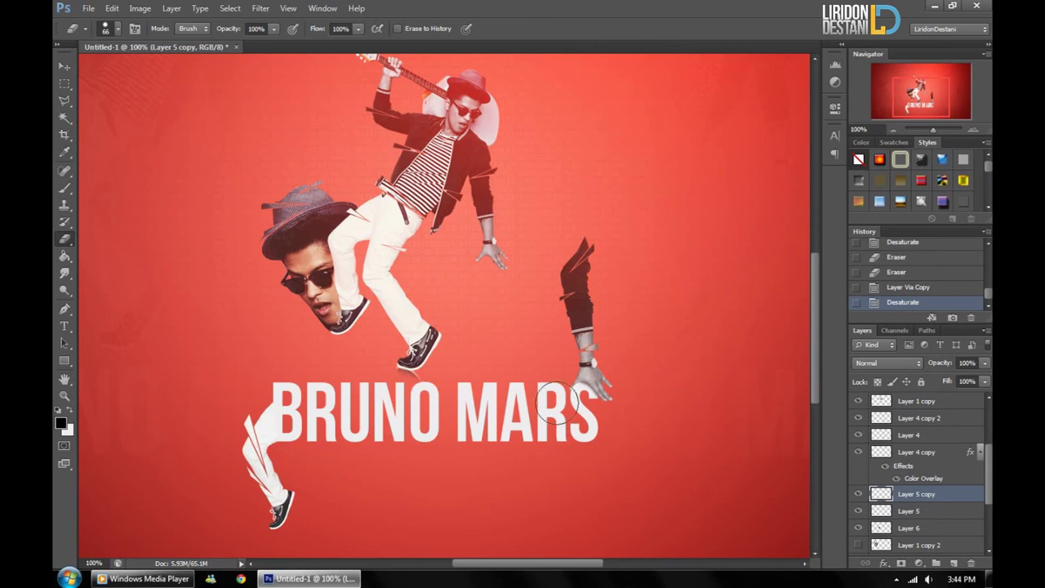
pyautogui.moveTo(278, 537)
pyautogui.mouseDown()
pyautogui.moveTo(303, 513)
pyautogui.moveTo(284, 490)
pyautogui.mouseUp()
pyautogui.moveTo(274, 490); pyautogui.dragTo(267, 480)
pyautogui.click(263, 429)
# Duplicate the head piece, desaturate the copy, and erase parts of it
pyautogui.click(920, 528)
pyautogui.hotkey('ctrl', 'j')
pyautogui.hotkey('ctrl', 'shift', 'u')
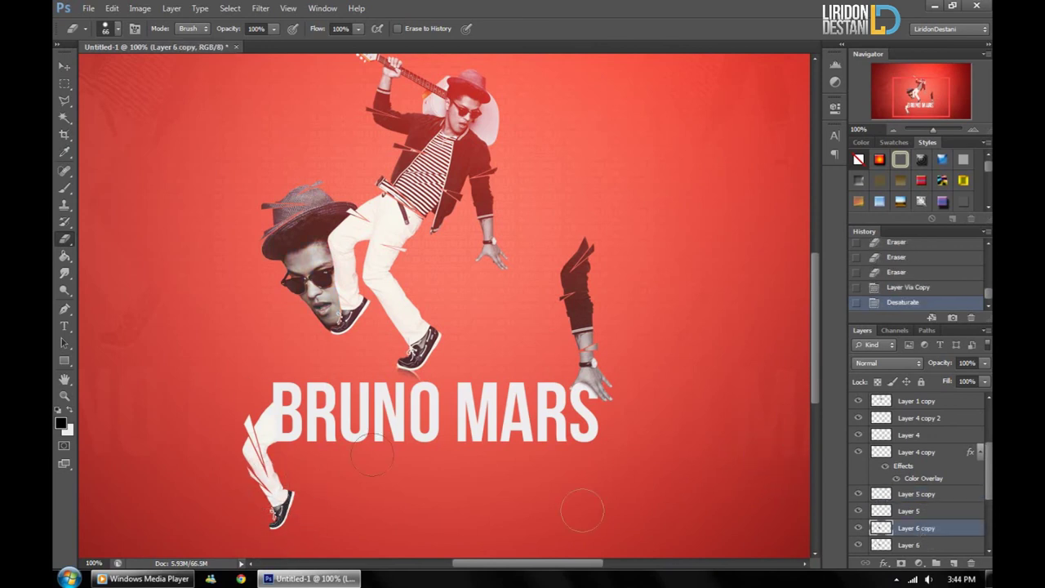
pyautogui.click(269, 232)
pyautogui.click(253, 314)
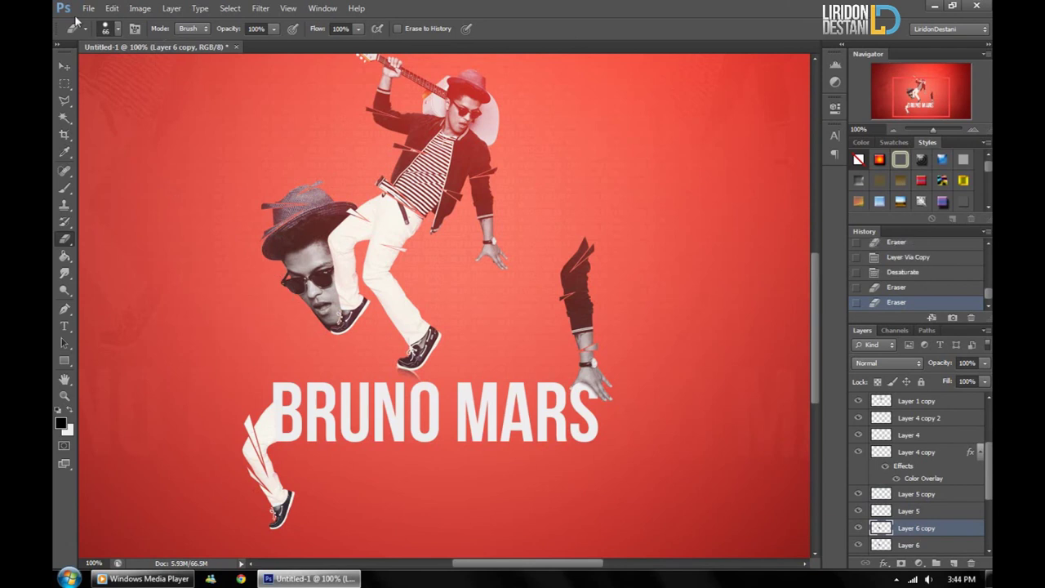
# Shrink the eraser to a 3 px brush, zoom in on the face, then fit the poster on screen
pyautogui.click(118, 28)
pyautogui.write('20')
pyautogui.click(291, 288)
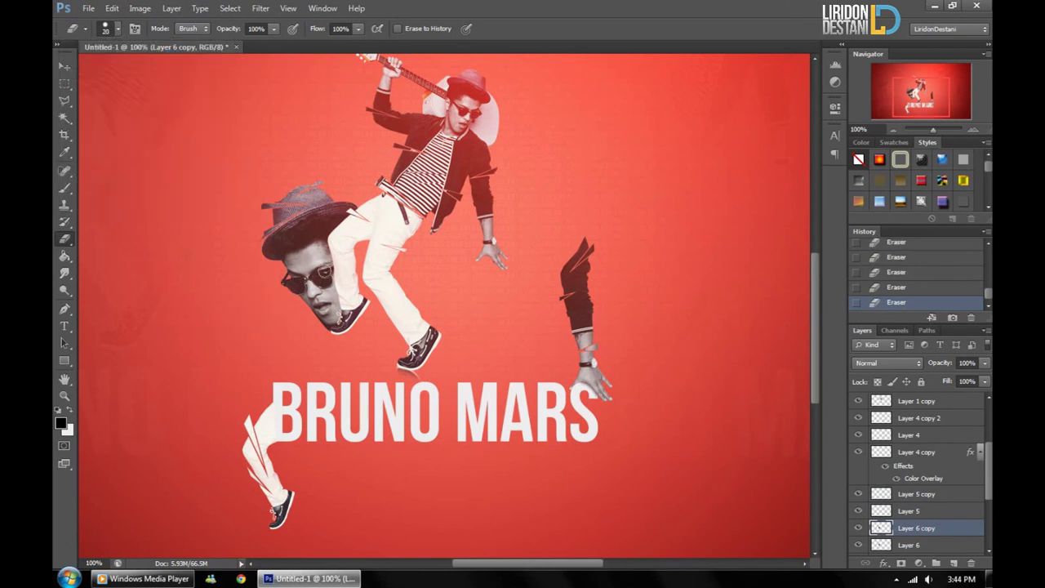
pyautogui.hotkey('ctrl', '+')
pyautogui.hotkey('ctrl', '+')
pyautogui.hotkey('ctrl', '+')
pyautogui.moveTo(245, 270); pyautogui.dragTo(742, 358)
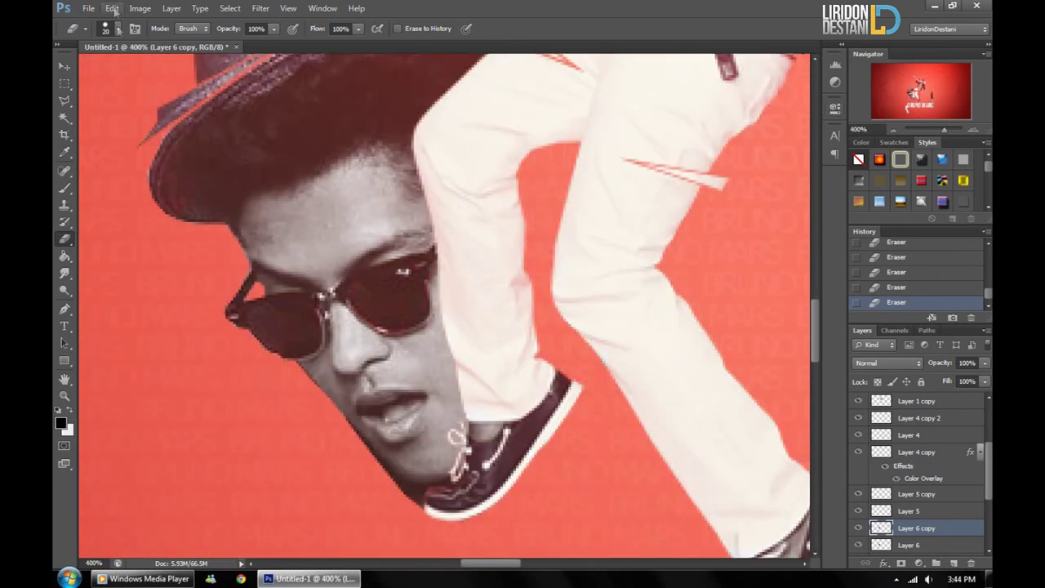
pyautogui.click(118, 27)
pyautogui.press('Return')
pyautogui.scroll(2, 388, 106)
pyautogui.scroll(1, 446, 141)
pyautogui.hotkey('ctrl', '0')
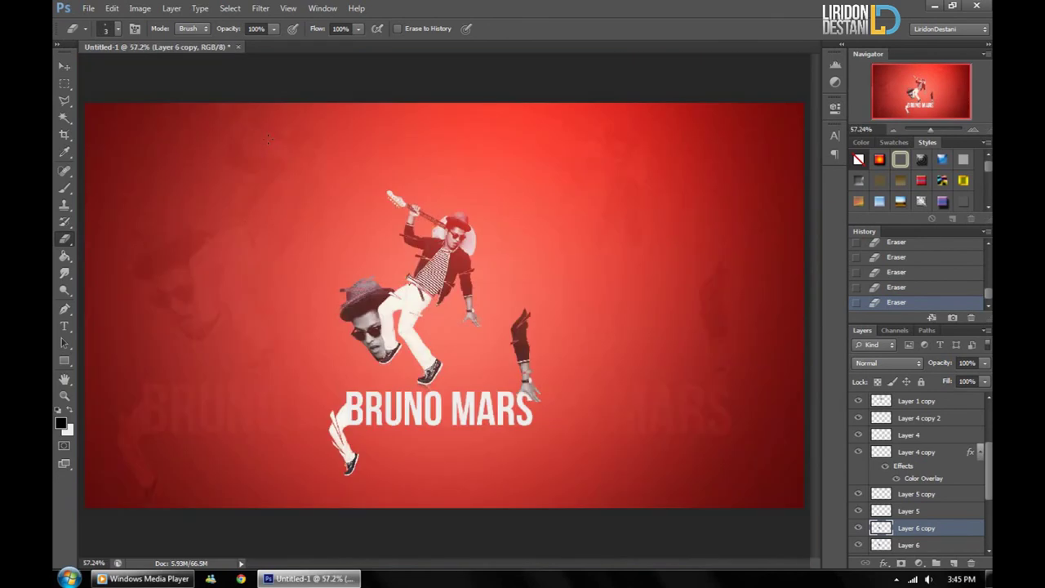
# Select the right-side ghost layer (Layer 8) and lower its opacity to 5%
pyautogui.press('v')
pyautogui.scroll(3, 915, 457)
pyautogui.click(943, 420)
pyautogui.press('0')
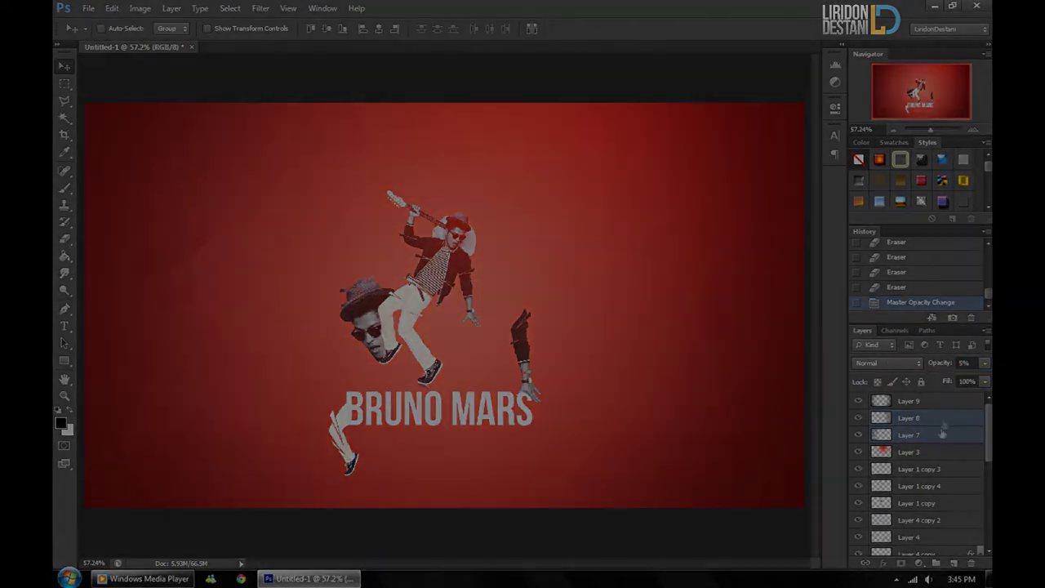